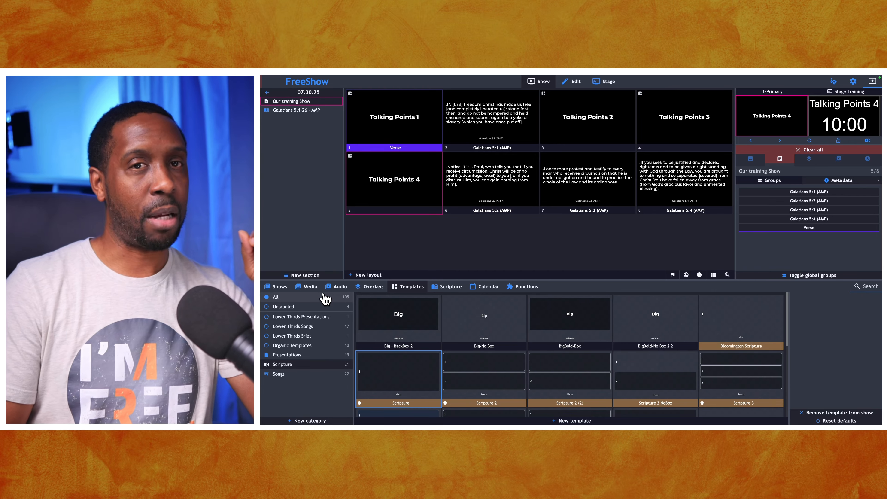
Look through the show categories and the list of media folders for available content
left_click(281, 288)
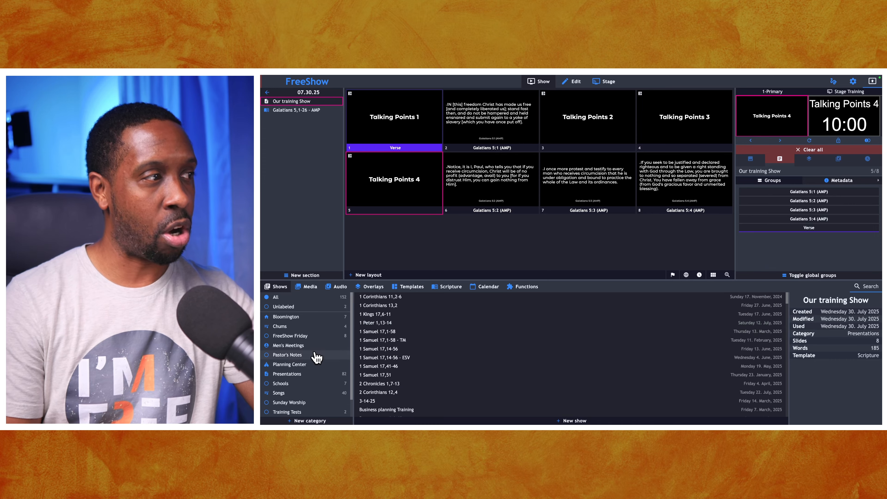
scroll(297, 400, "down", 2)
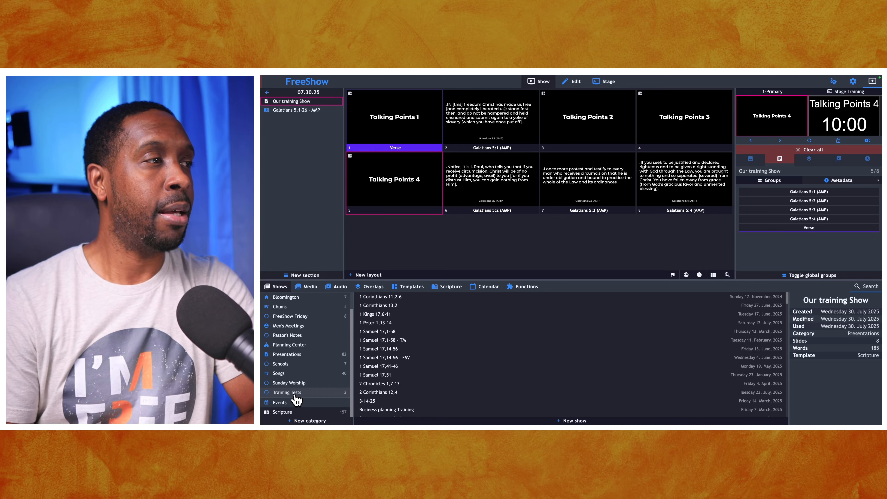
left_click(308, 287)
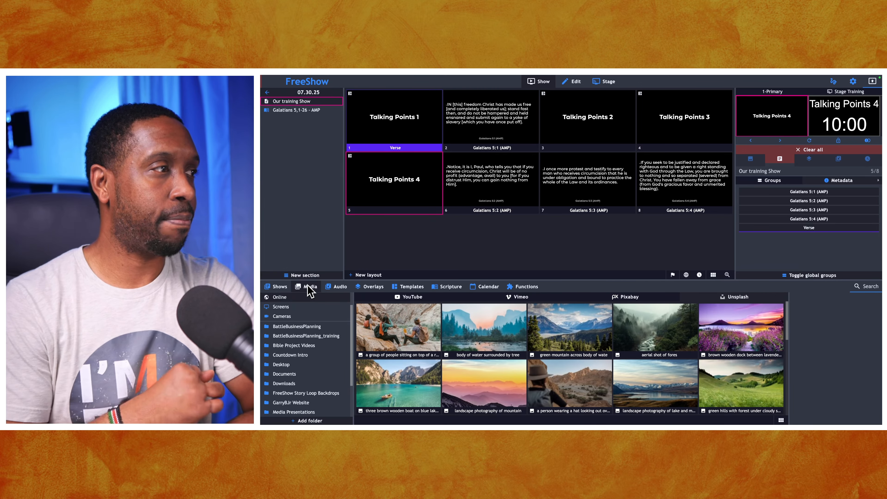
scroll(304, 377, "down", 3)
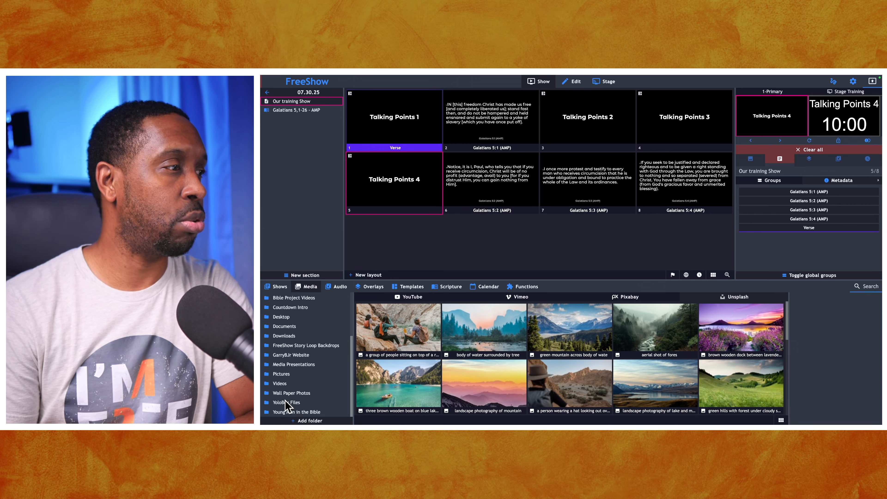
scroll(288, 341, "up", 2)
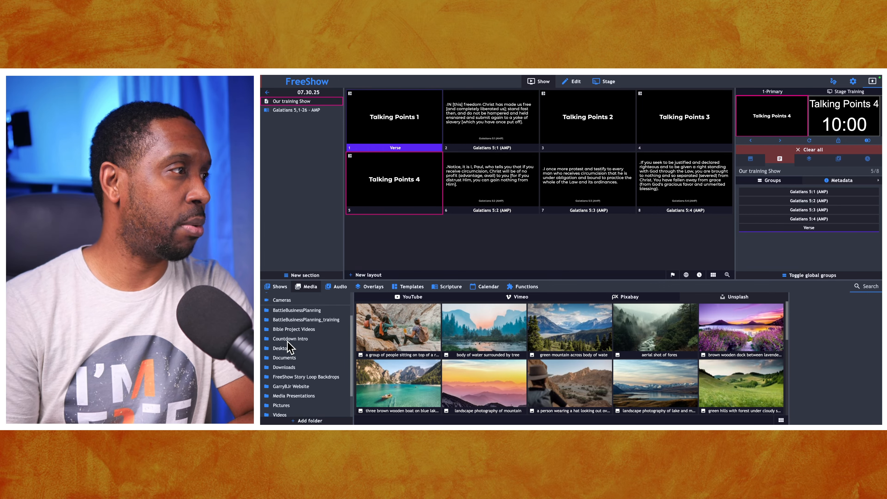
Open the how-to-read-the-bible-3 folder in Bible Project Videos and play the H2R15_TheGospel_SQ video
left_click(293, 330)
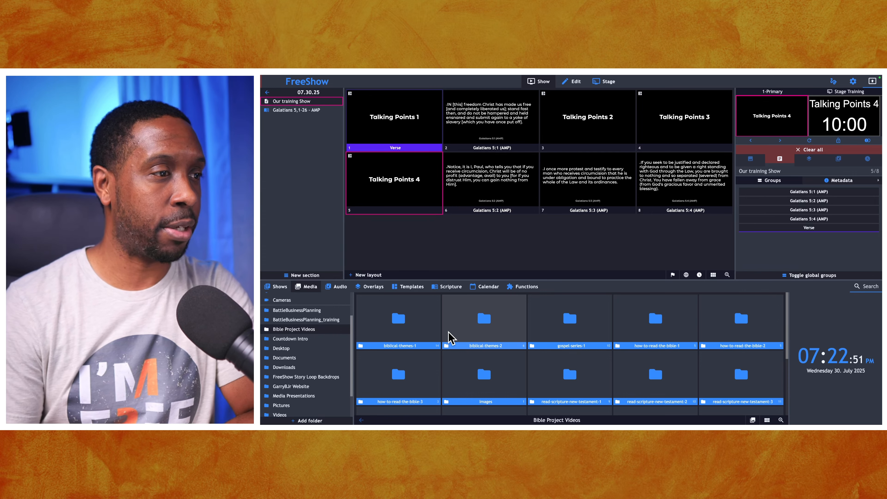
scroll(437, 363, "down", 2)
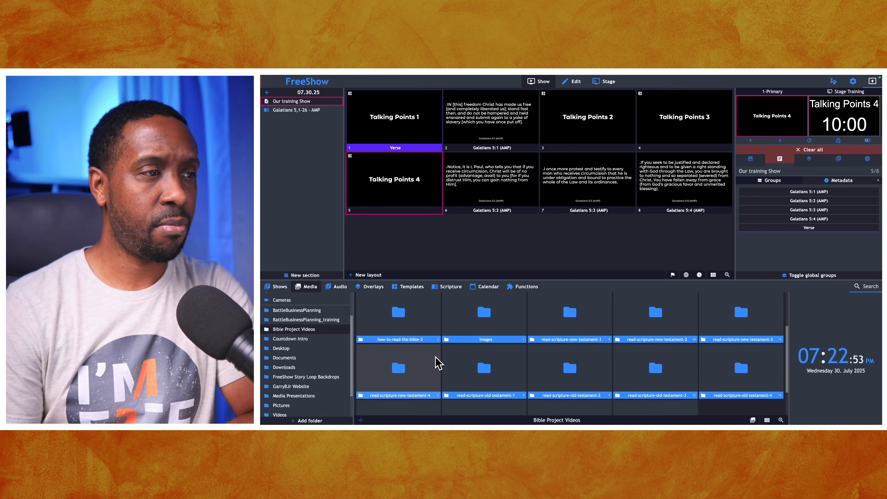
left_click(416, 325)
left_click(416, 324)
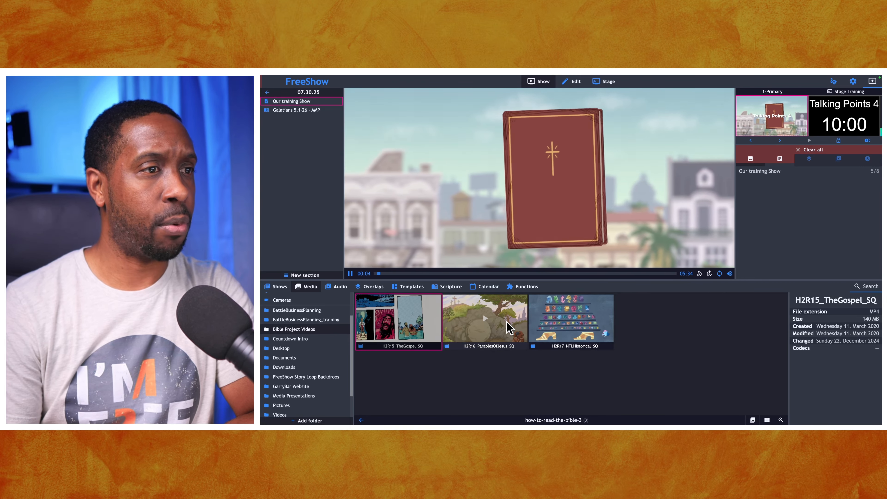
Add the H2R16_ParablesOfJesus_SQ video to the 07.30.25 project and play it on the output
left_click_drag(510, 329, 328, 159)
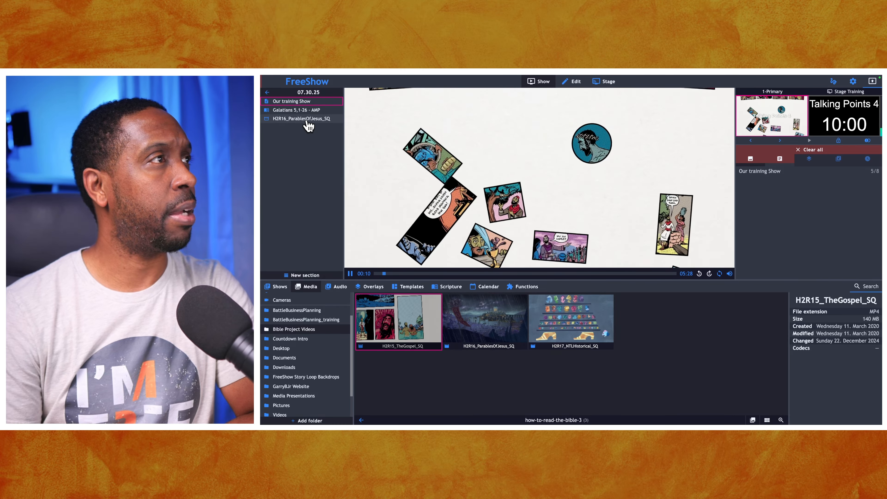
left_click(307, 120)
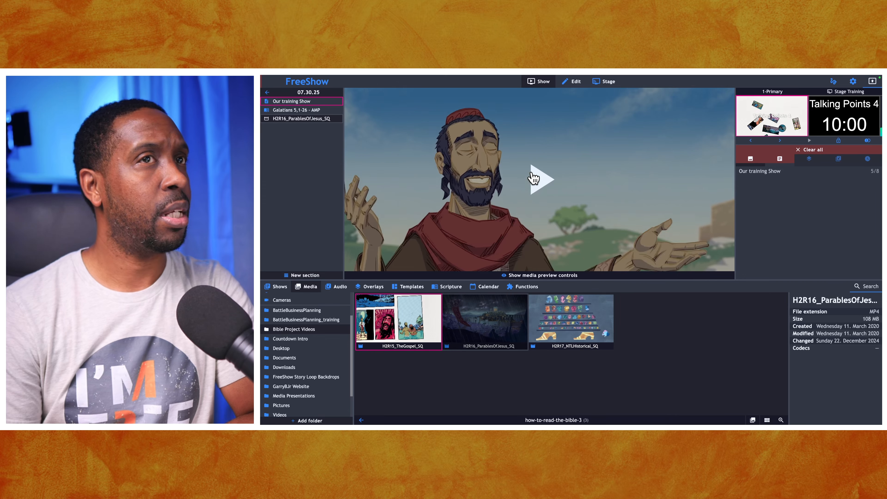
left_click(537, 182)
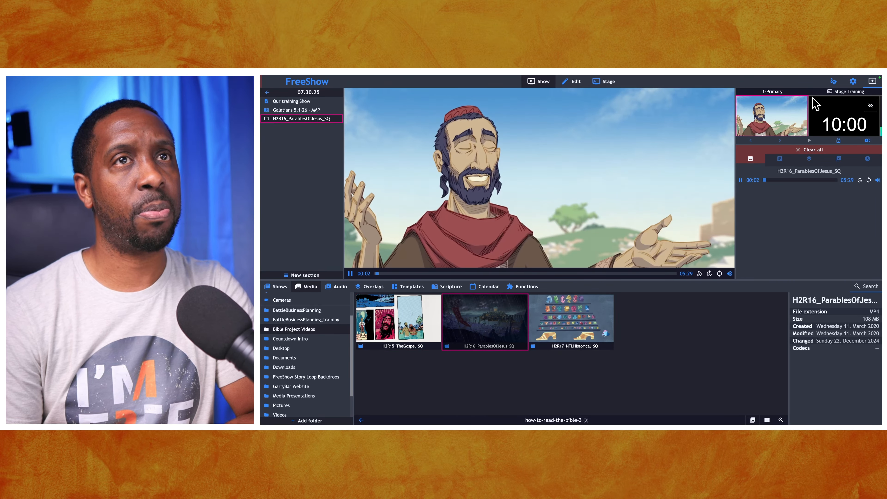
Change the stage layout of the Stage Training output to Stage 1
left_click(608, 82)
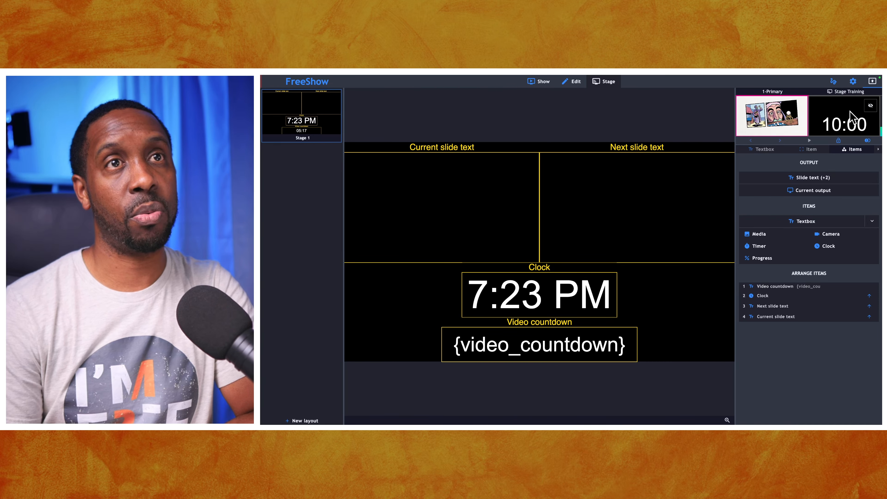
left_click(853, 81)
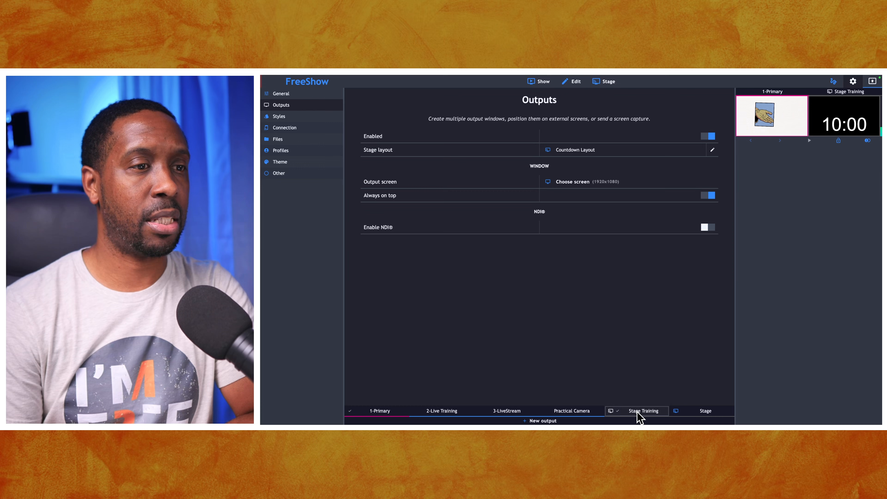
left_click(592, 150)
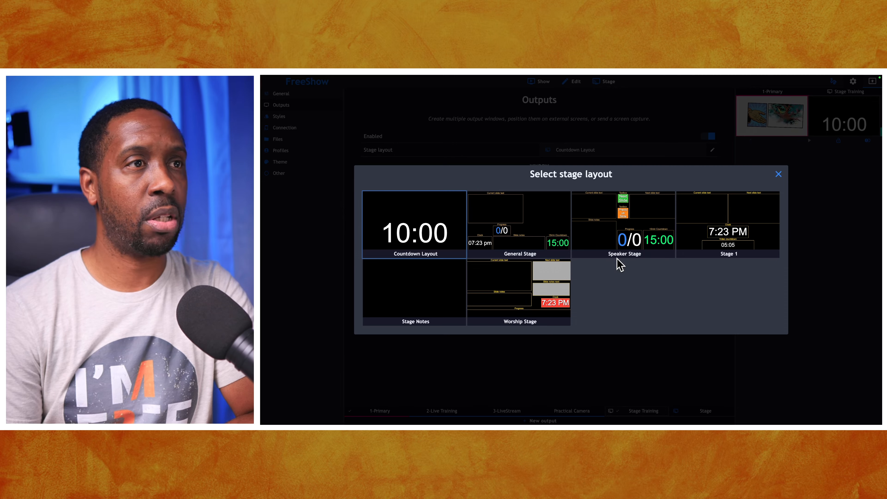
left_click(736, 240)
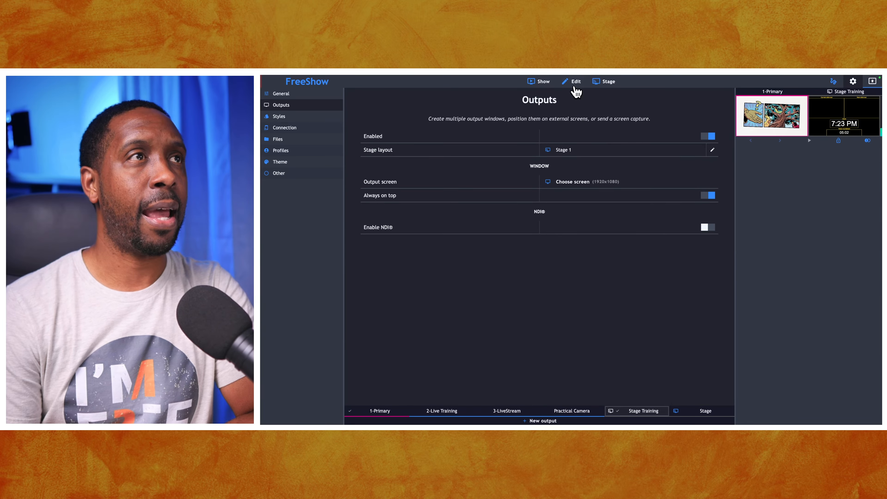
Go back to the show and view the Stage Training and 1-Primary outputs enlarged while the video plays
left_click(540, 81)
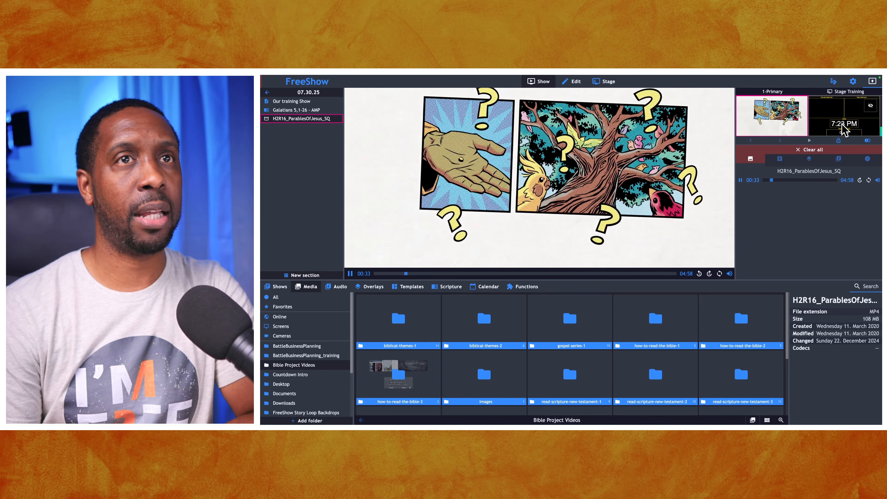
left_click(851, 127)
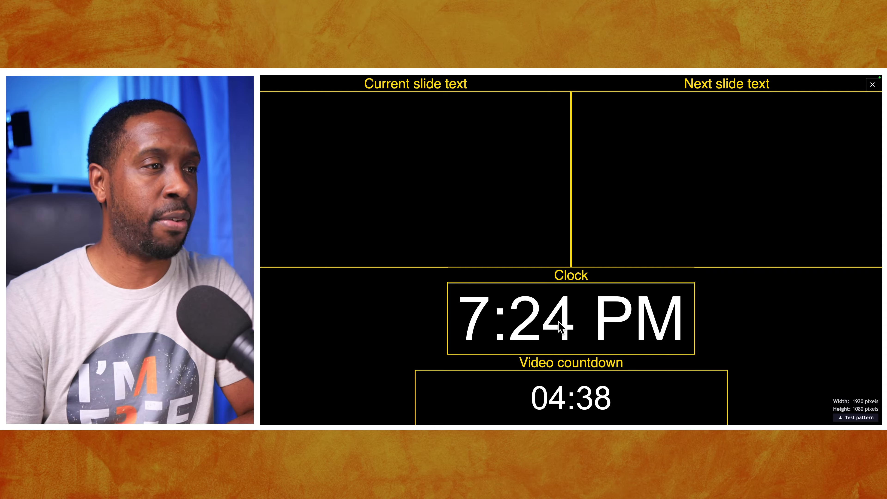
key("Escape")
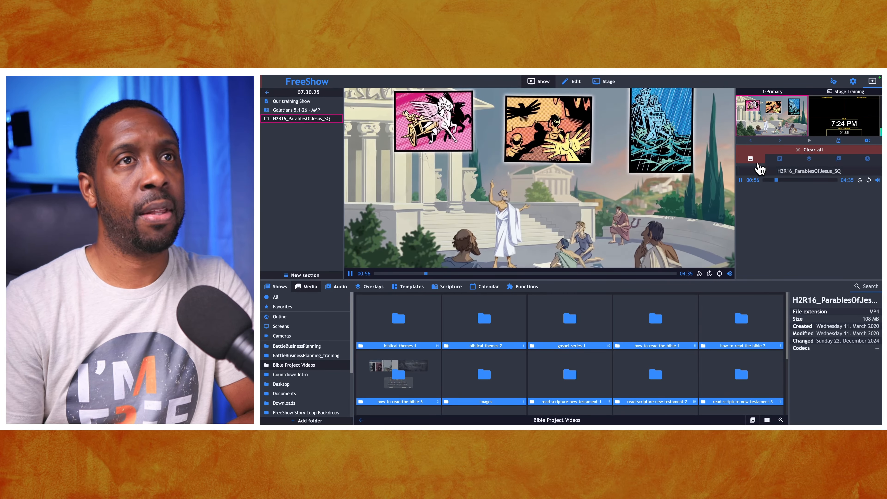
double_click(771, 130)
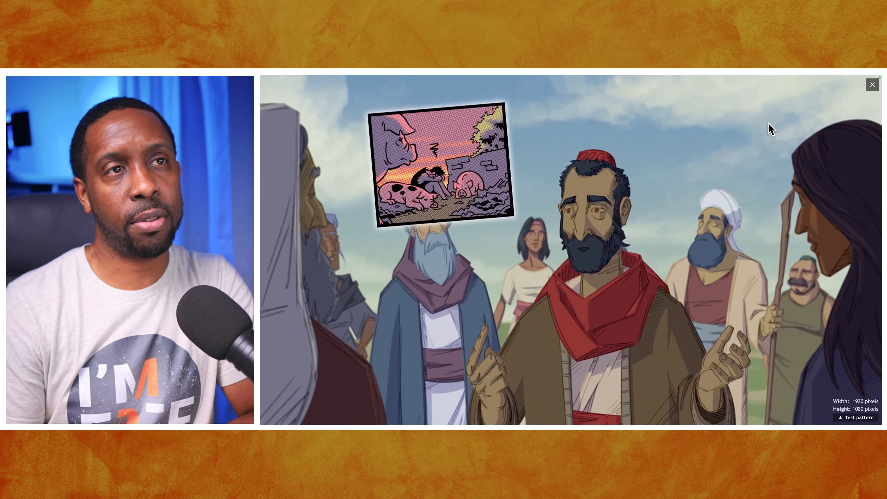
key("Escape")
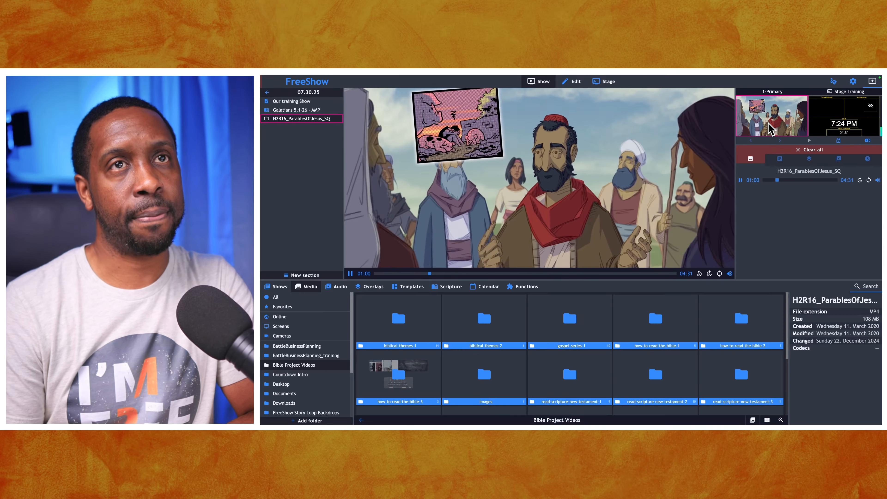
double_click(843, 124)
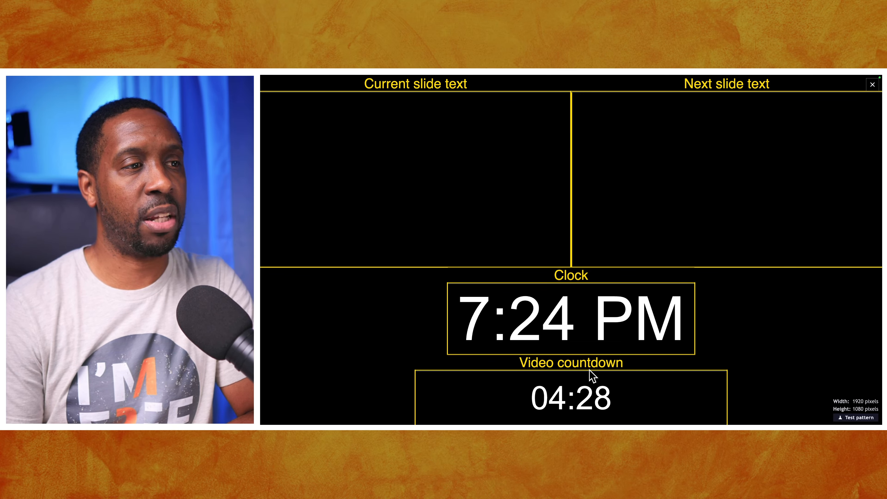
key("Escape")
Narrow the video countdown box in the Stage 1 layout from both sides to match the clock box's width
mouse_move(604, 81)
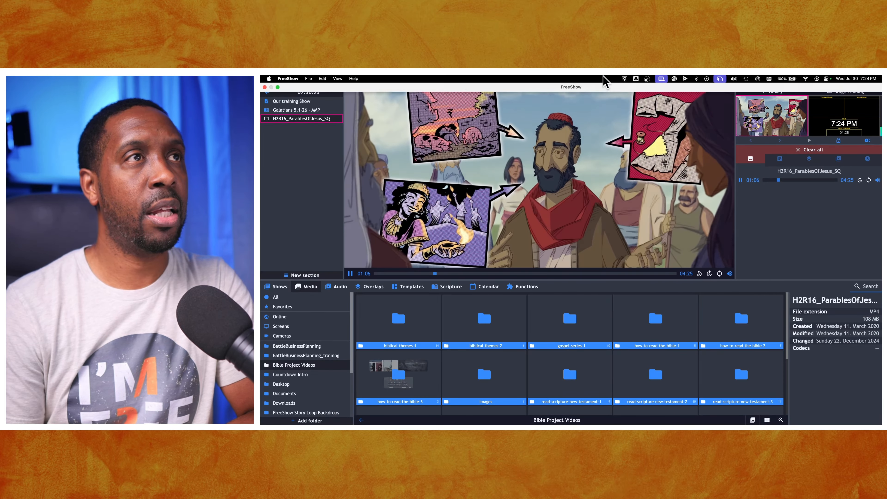
left_click(604, 83)
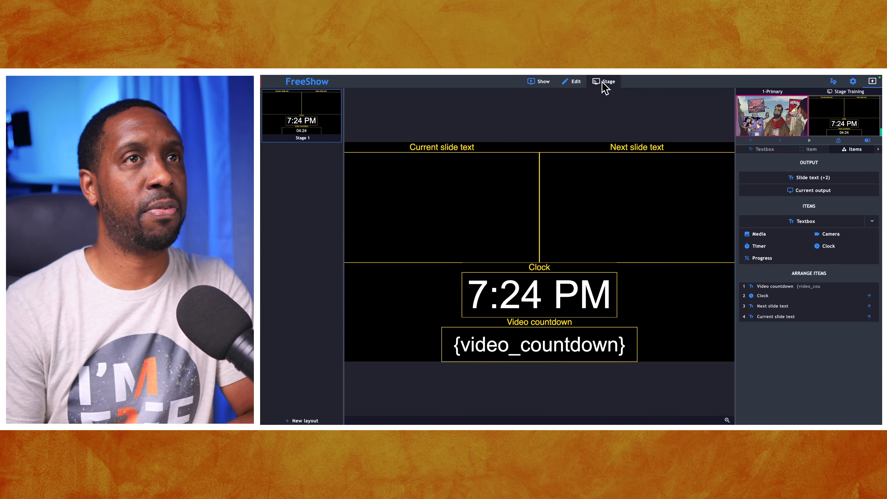
left_click(542, 343)
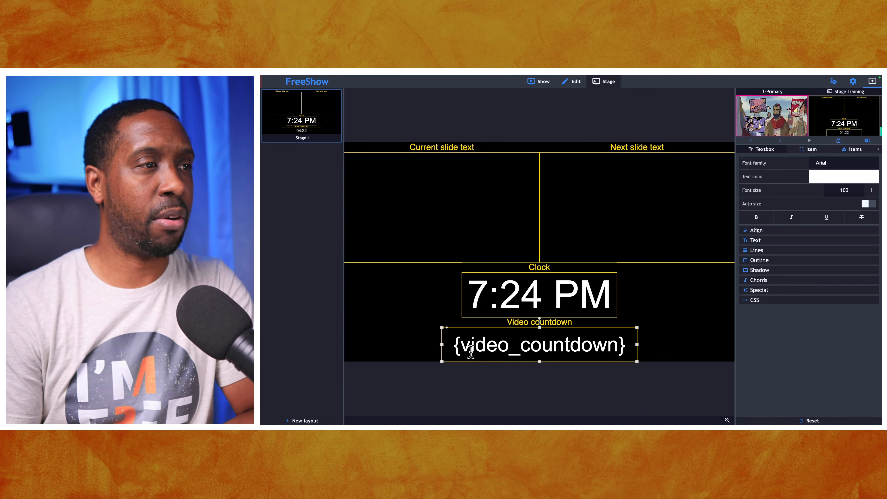
left_click_drag(442, 344, 460, 344)
left_click_drag(638, 344, 620, 342)
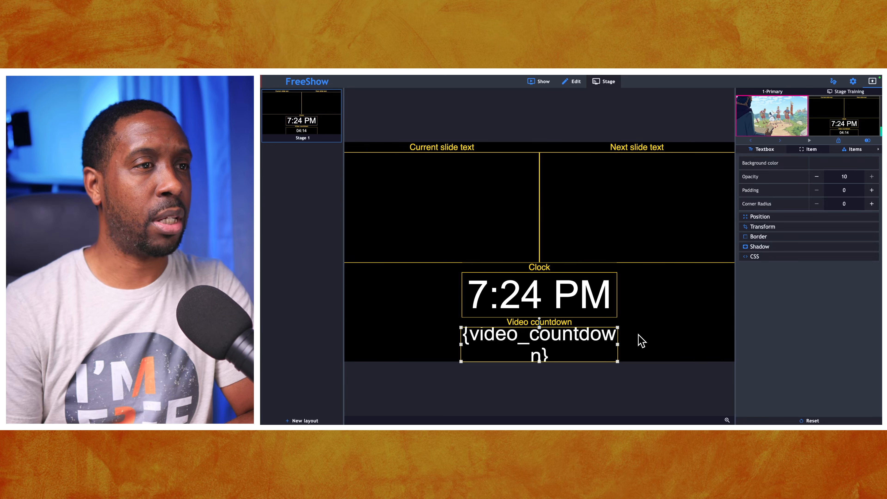
Give the clock item in the Stage 1 layout a bright blue background colour, then deselect it
left_click(580, 303)
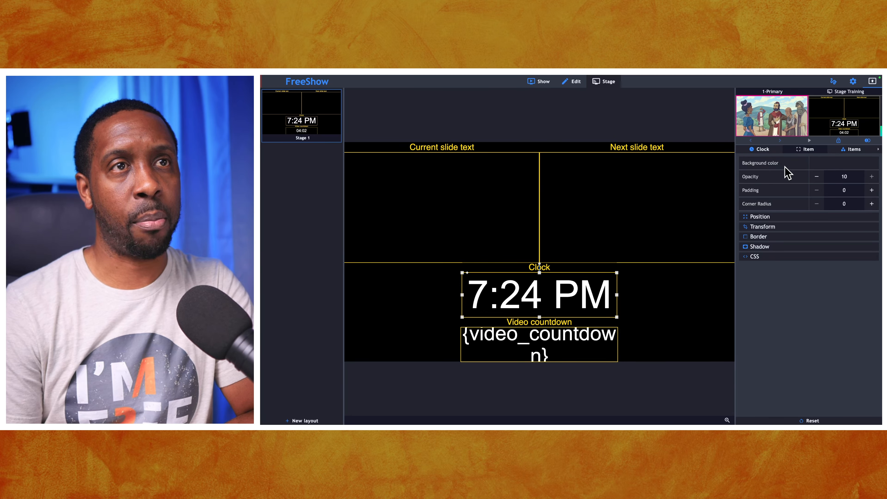
left_click(833, 165)
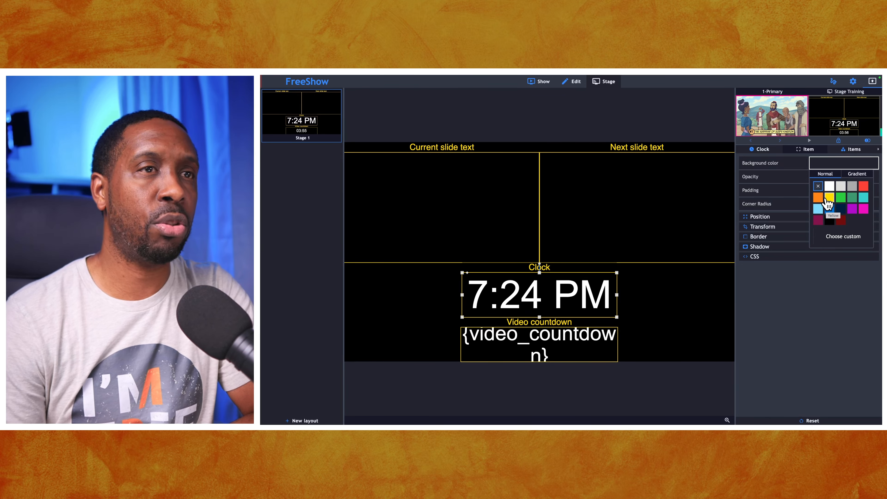
left_click(841, 209)
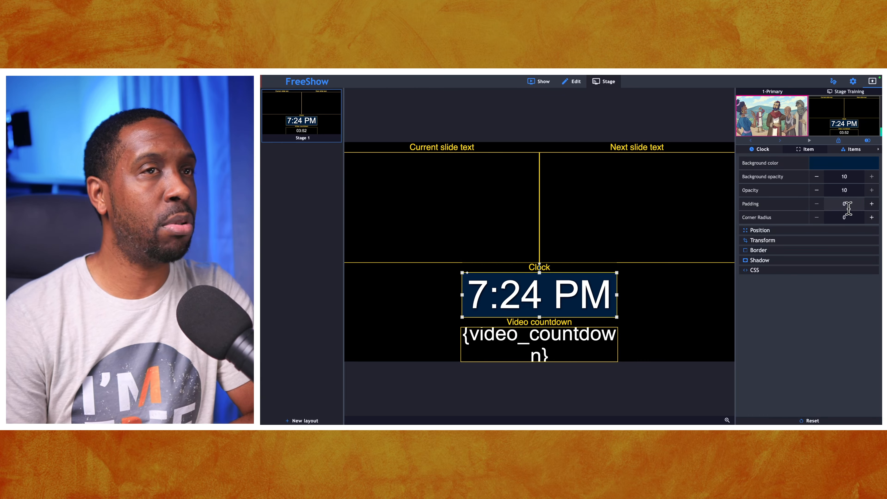
left_click(847, 164)
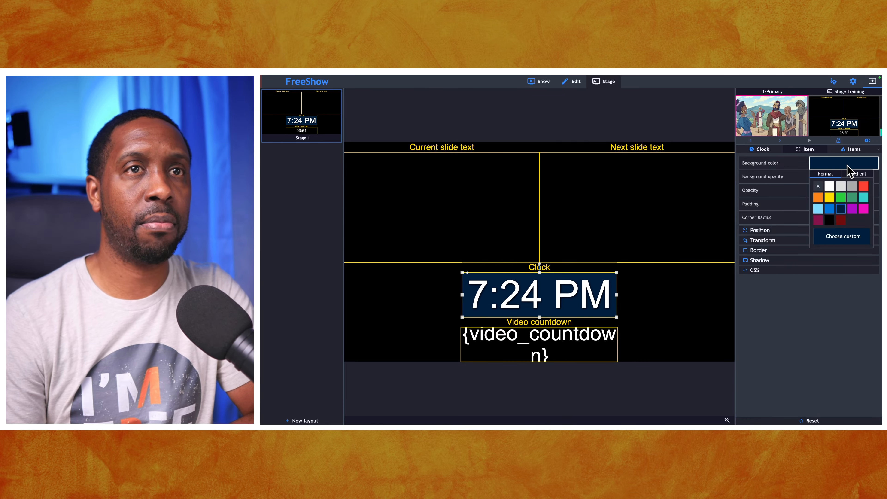
left_click(830, 209)
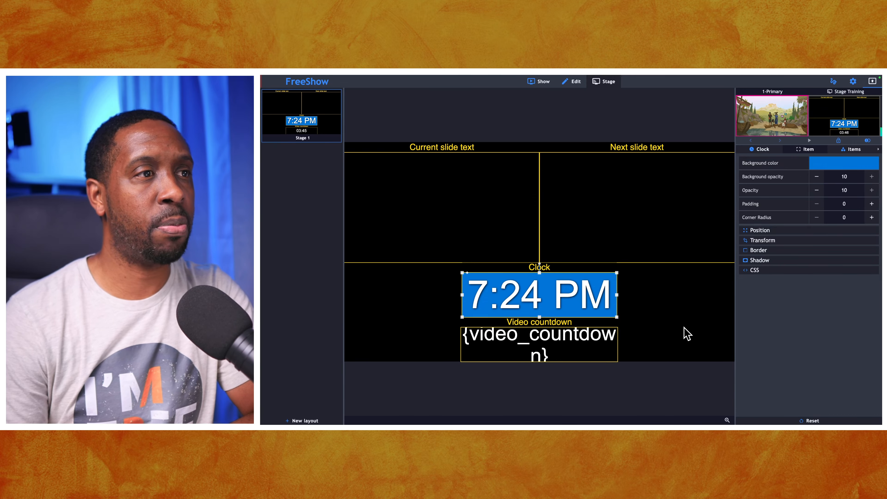
left_click(687, 334)
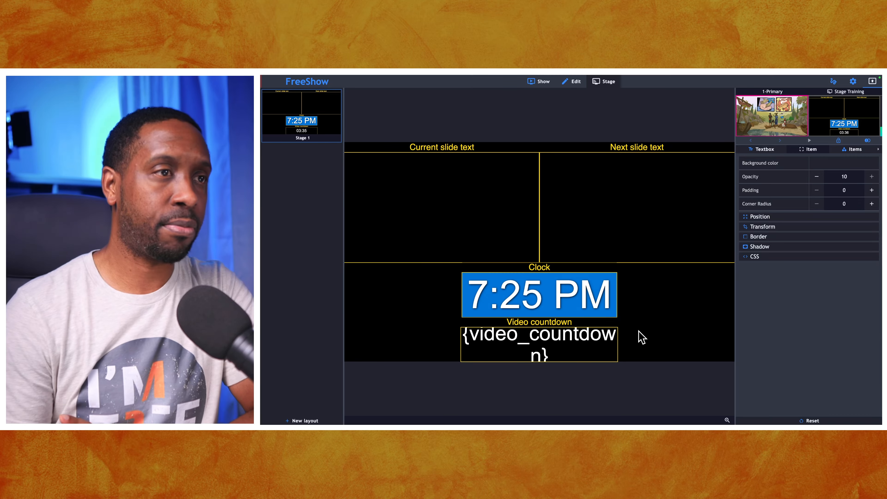
key("ctrl+Left")
key("ctrl+Left")
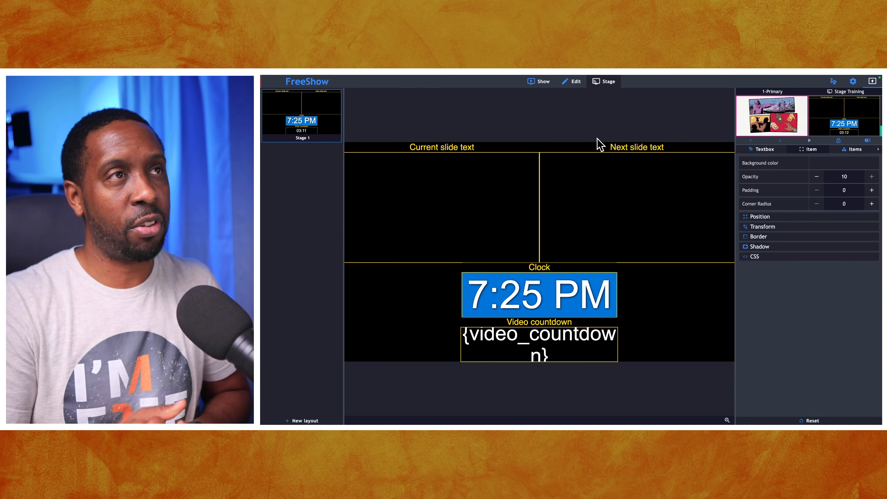
Open Our training Show from the project and put the Talking Points 1 slide live over the playing video
left_click(540, 83)
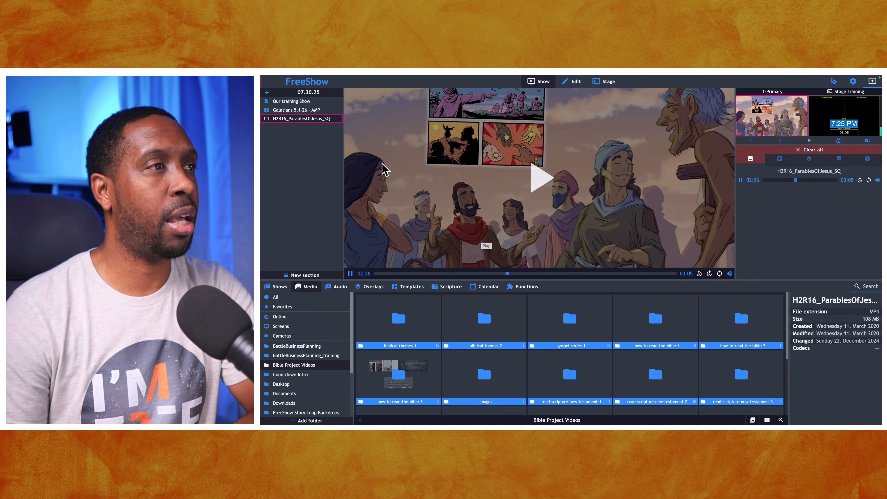
left_click(298, 109)
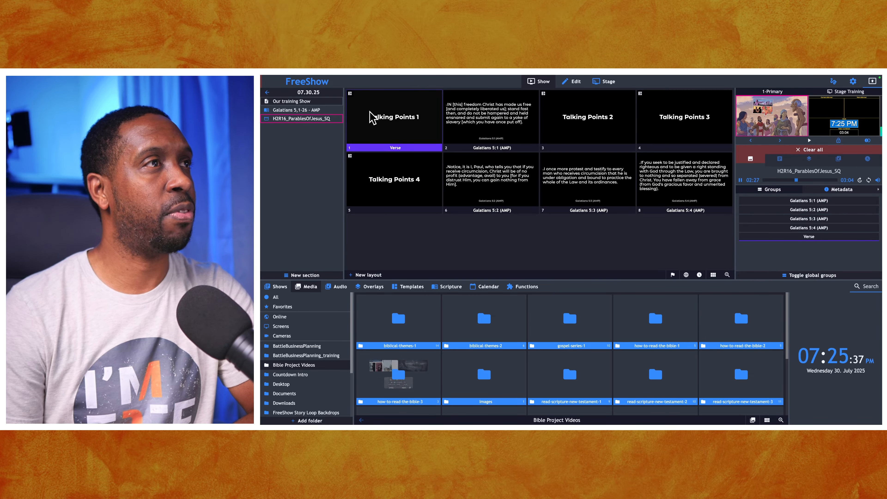
left_click(396, 122)
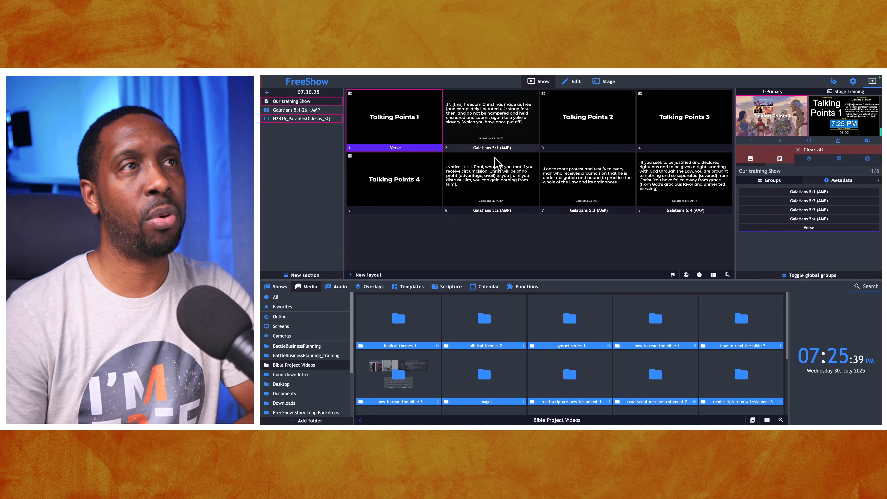
View the 1-Primary output enlarged with the Talking Points 1 slide over the video, and return to the show
left_click(768, 125)
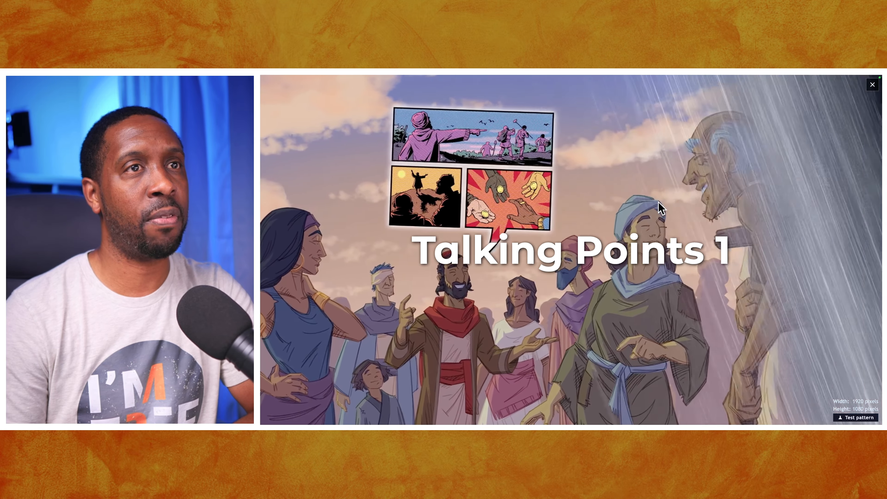
key("Escape")
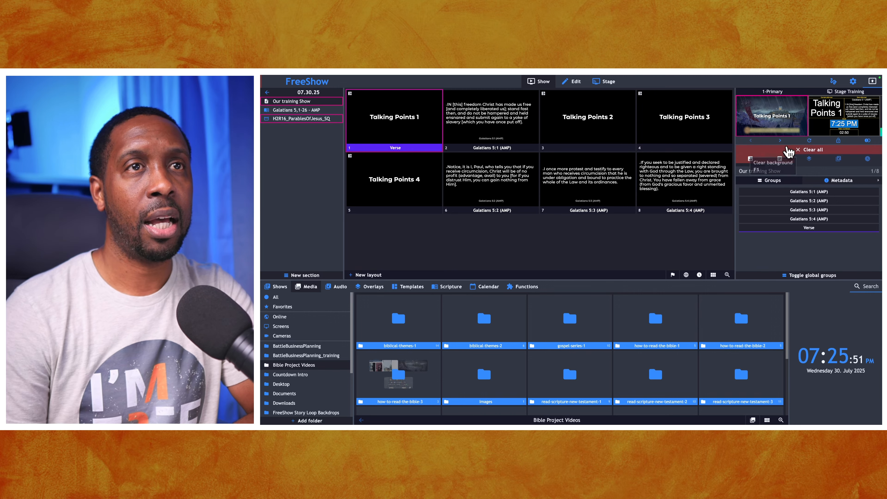
Clear all output and restore it, and clear only the background video so the Talking Points 1 slide stays live
left_click(804, 151)
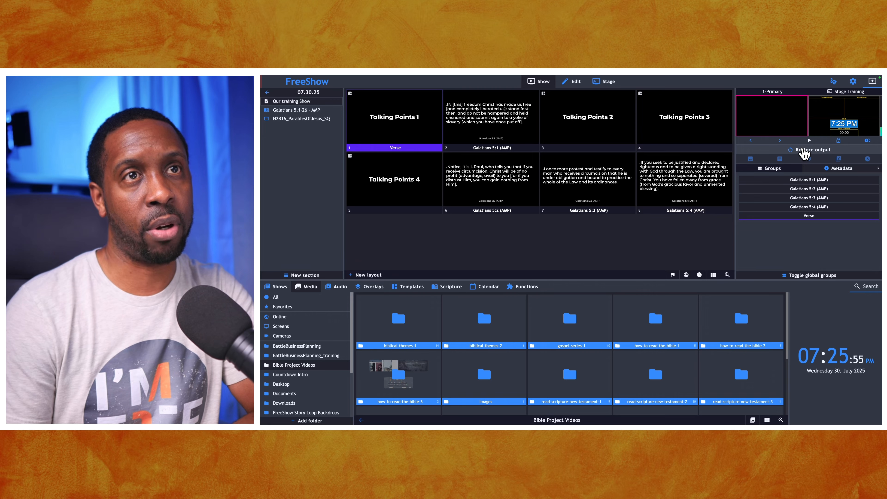
left_click(803, 149)
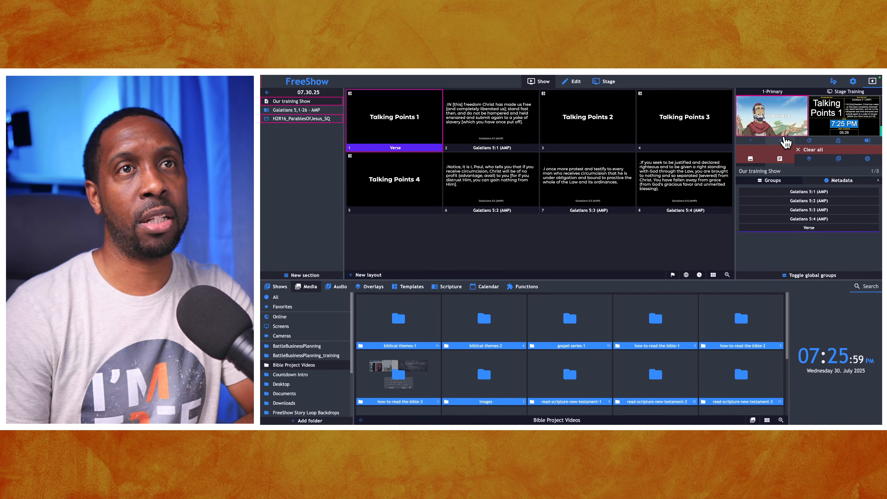
left_click(753, 161)
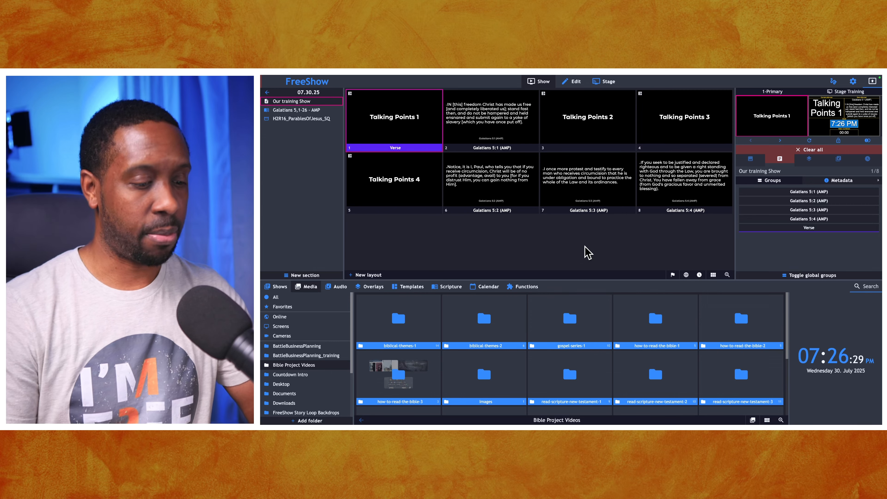
Use quick search for "timer" to set up a new start-to-end timer named Service Start, counting from 10 minutes
key("super+f")
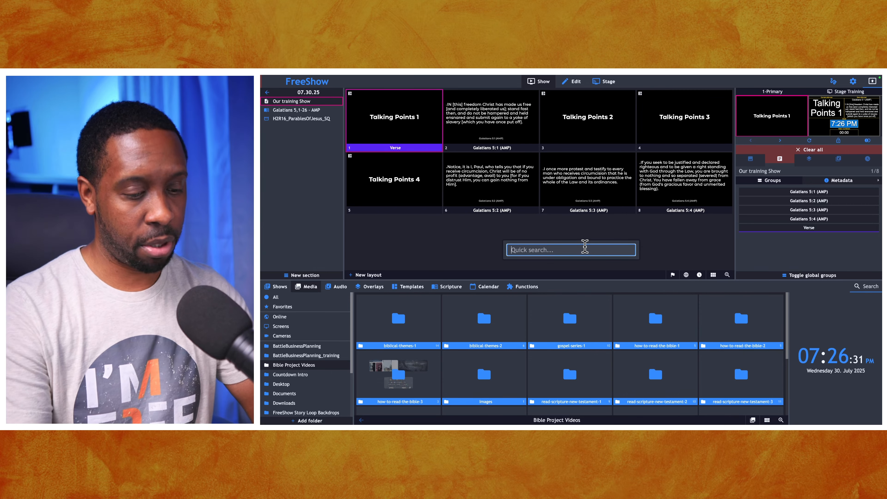
type("timer")
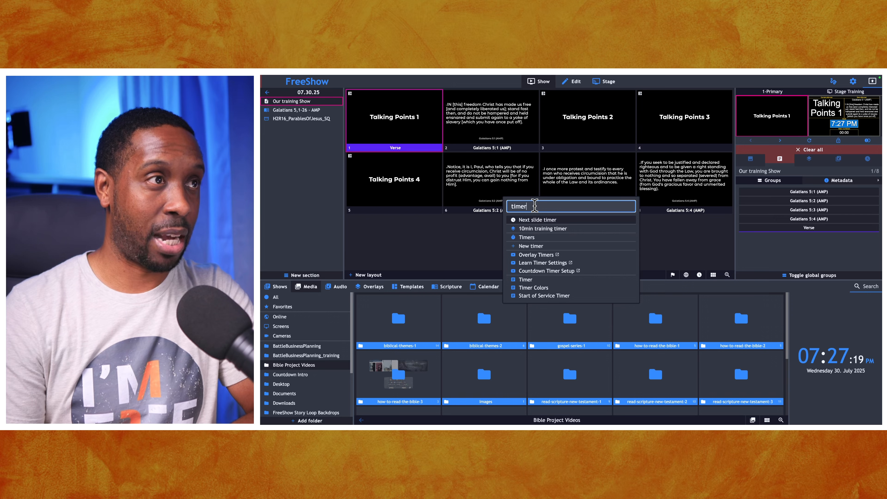
left_click(531, 249)
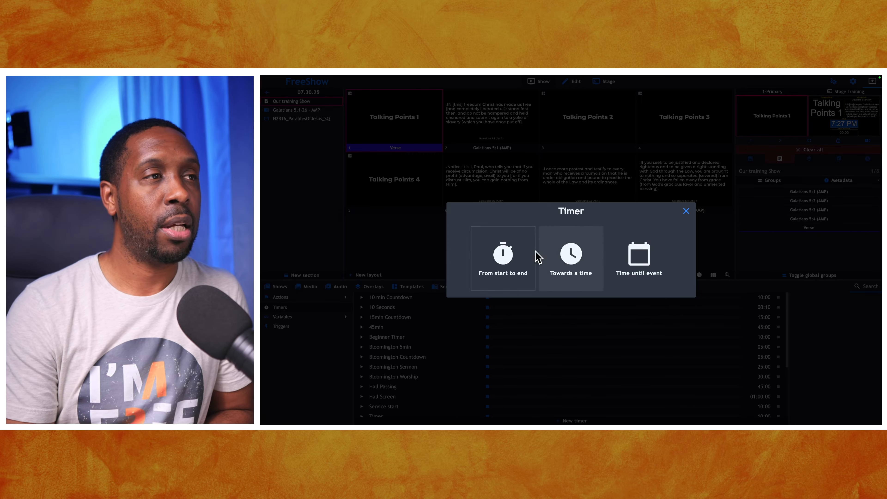
left_click(516, 254)
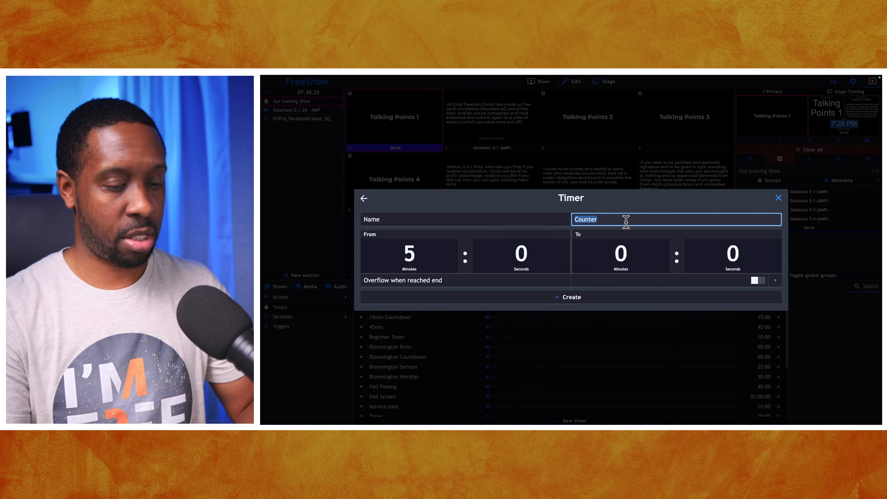
type("Service S")
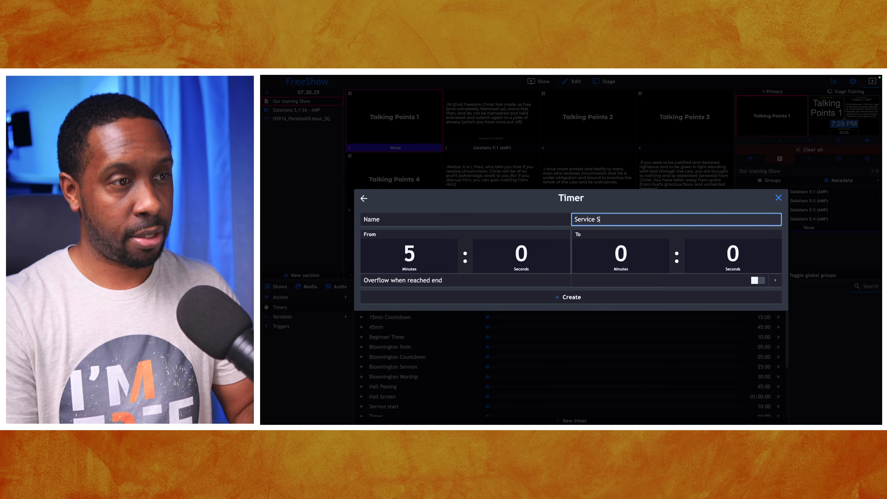
left_click(404, 255)
type("19")
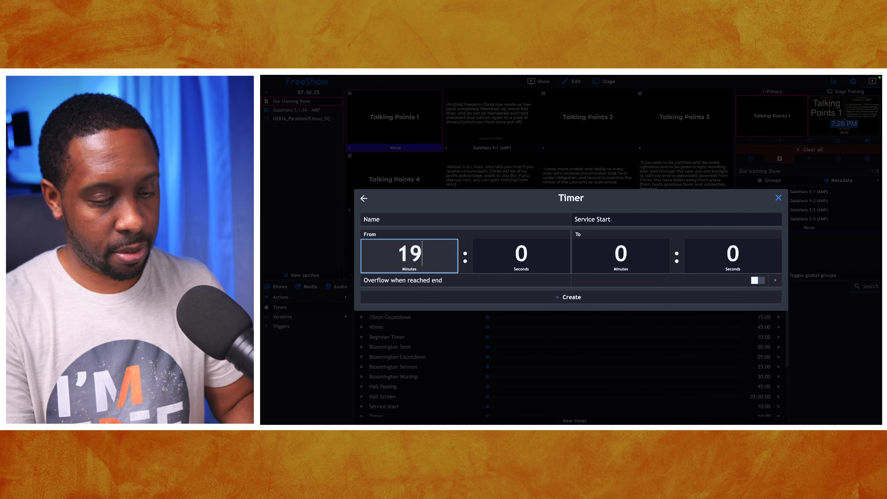
key("BackSpace")
type("0m")
key("BackSpace")
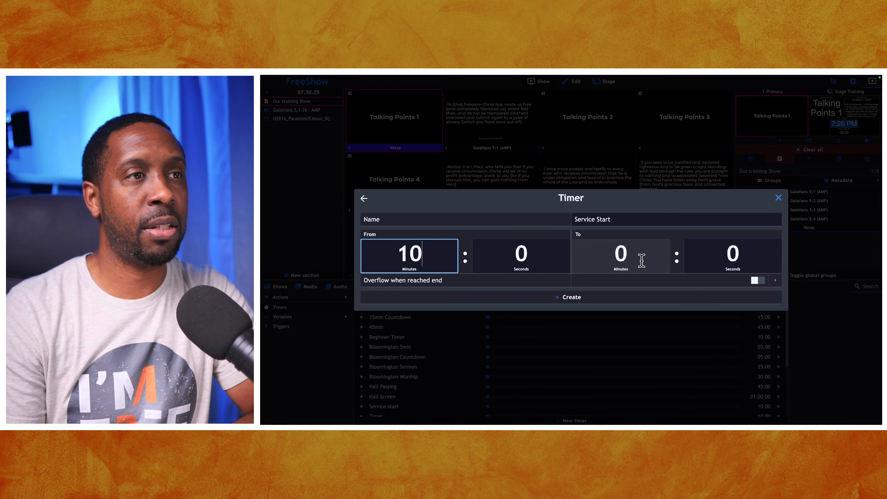
Enable overflow when the end is reached and blinking with a 3-second offset, and create the timer
left_click(758, 280)
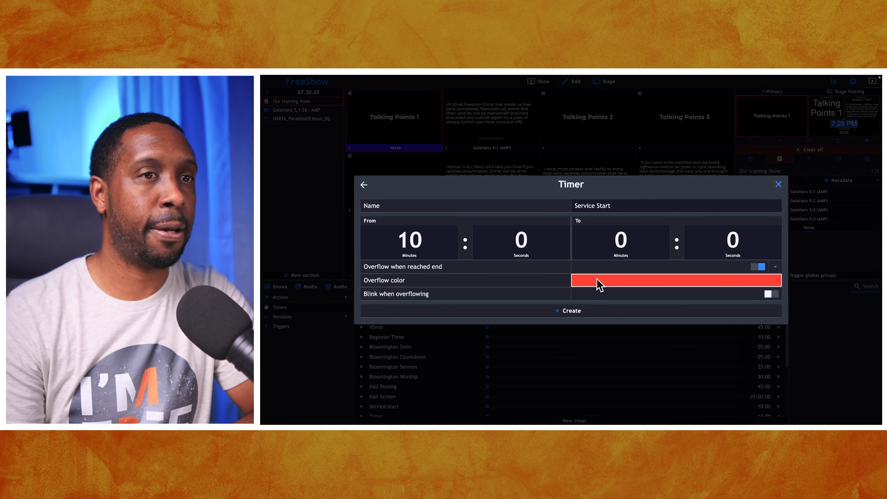
left_click(770, 295)
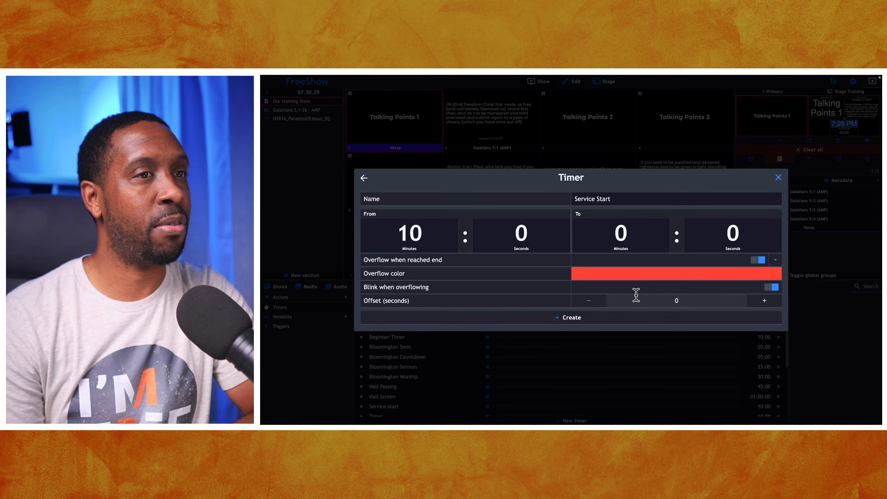
left_click(764, 301)
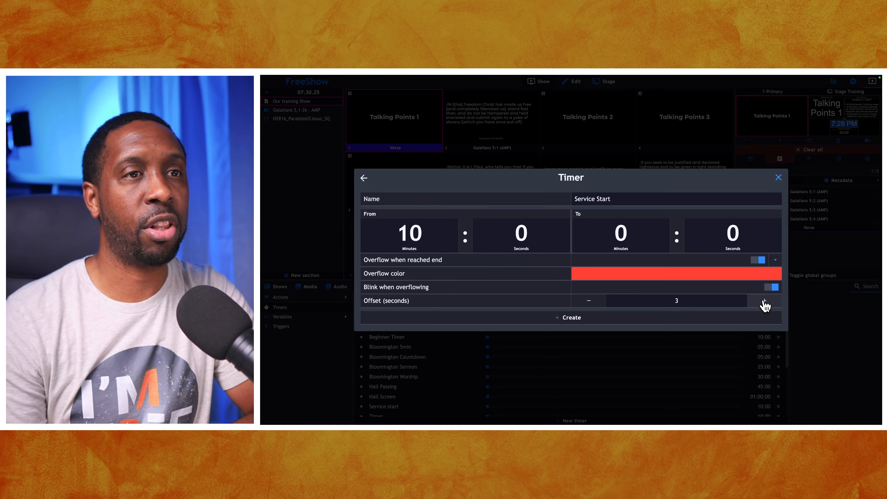
left_click(570, 318)
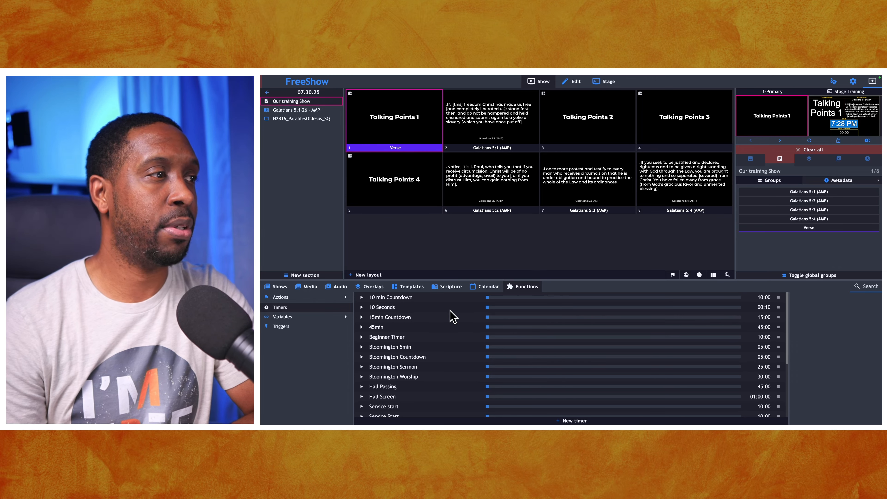
Compare the settings of the Service start and Service Start timers, including the overflow options of Service start
scroll(416, 339, "down", 3)
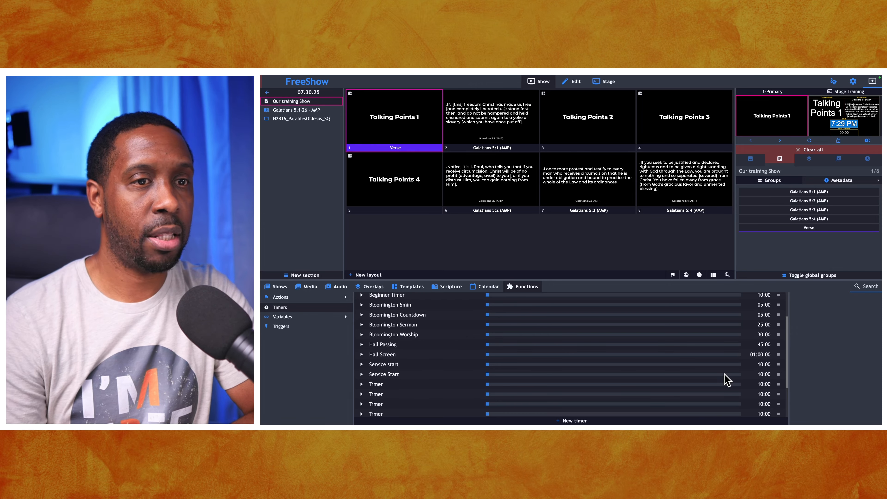
right_click(392, 367)
left_click(409, 322)
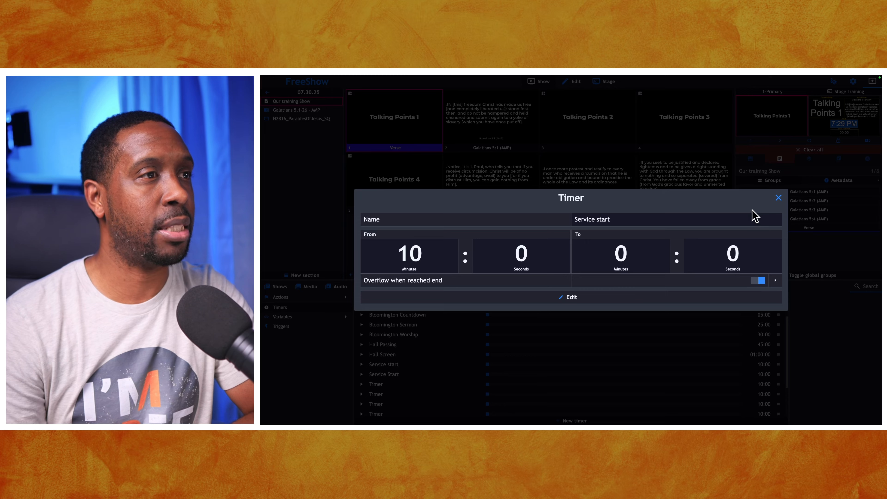
left_click(779, 198)
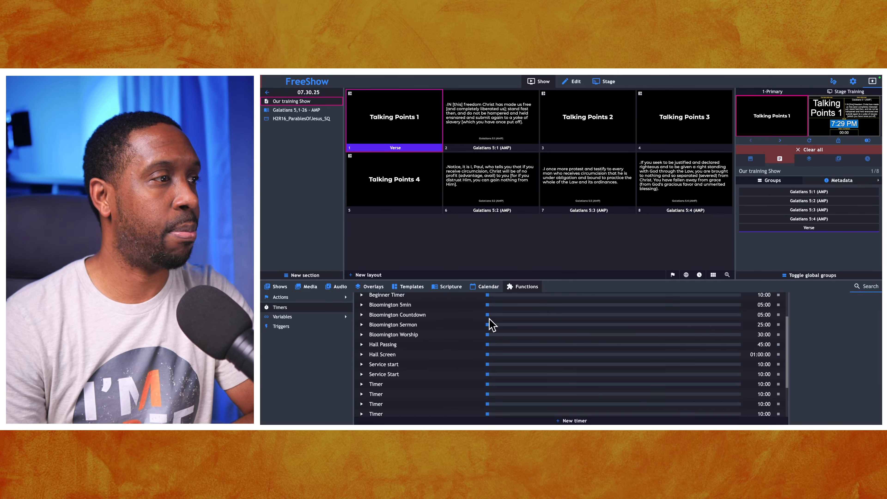
right_click(388, 377)
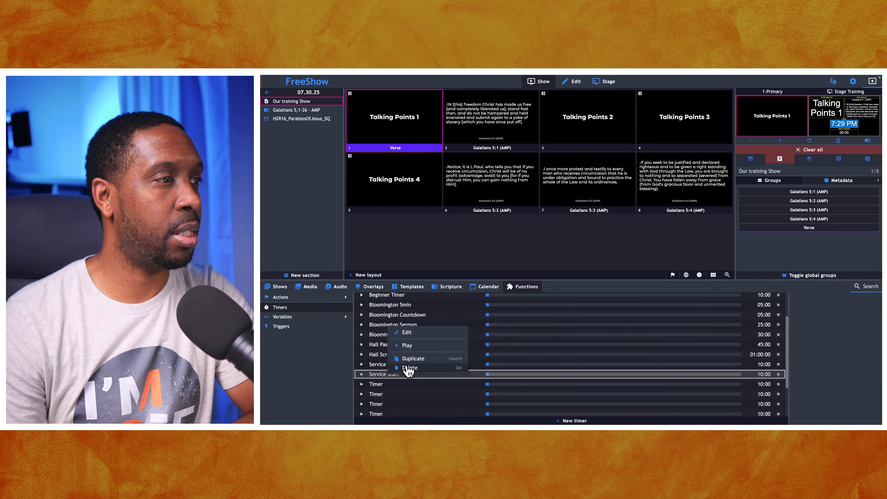
left_click(411, 337)
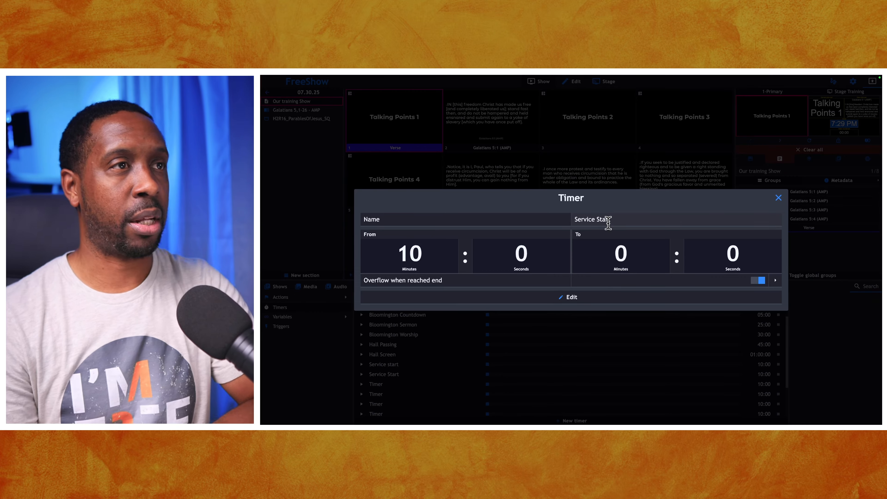
left_click(623, 218)
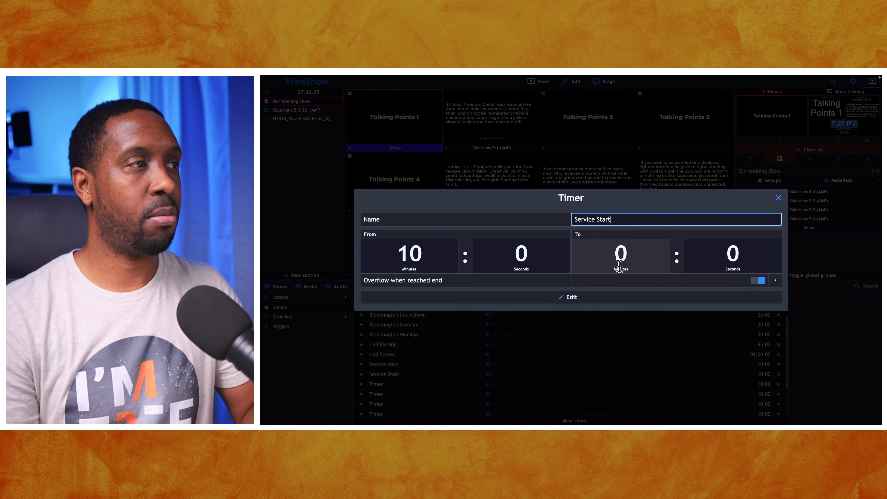
left_click(779, 199)
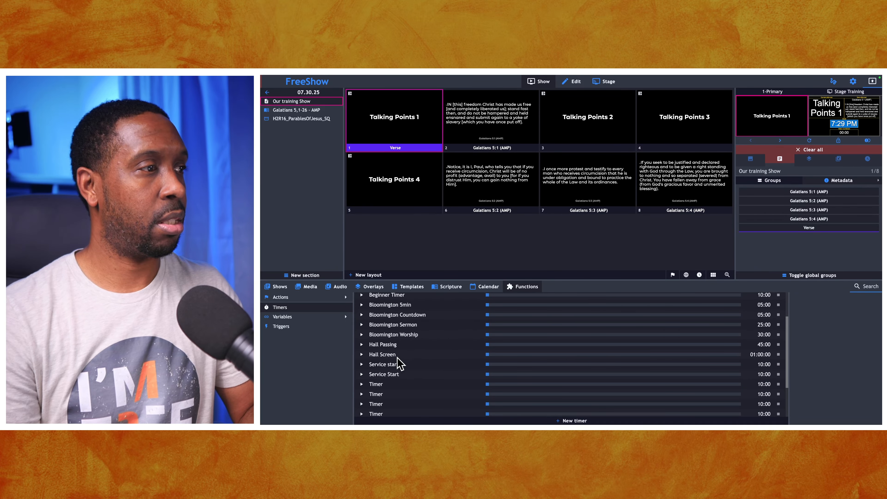
right_click(391, 365)
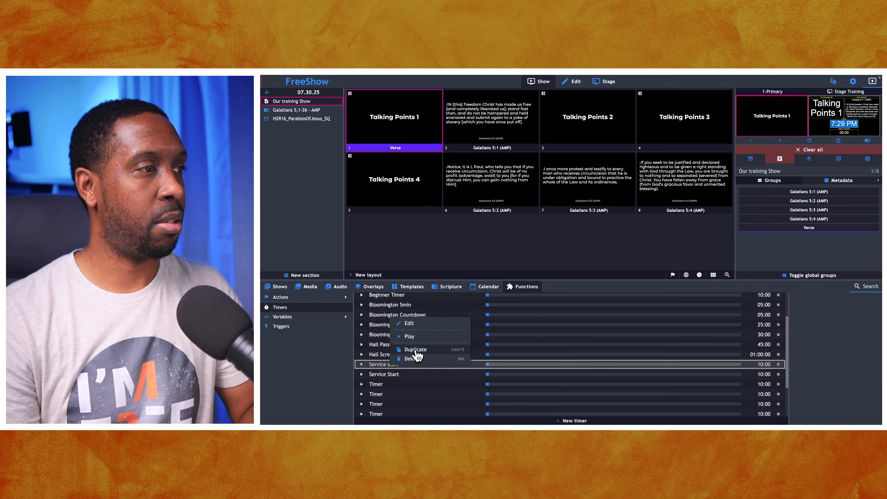
left_click(409, 324)
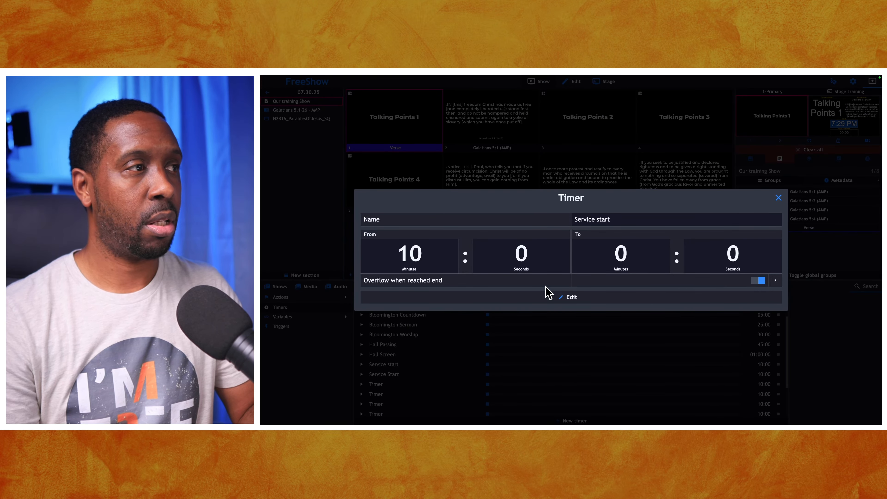
left_click(775, 280)
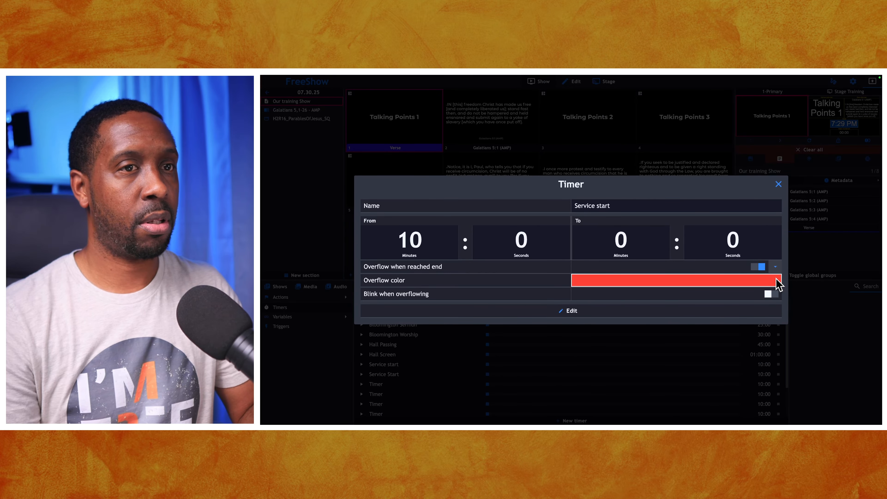
left_click(778, 184)
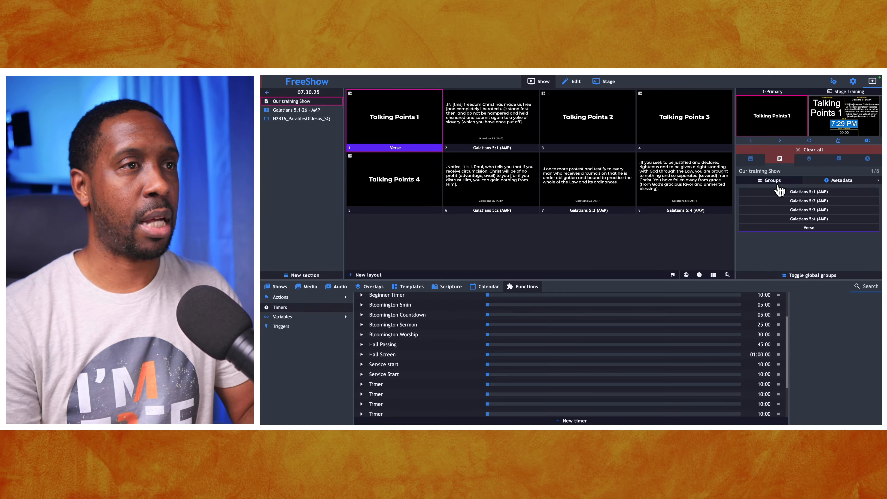
Try to rename the Service Start timer with the 3-second overflow offset to Service Start Training, and look for it in the timer list
right_click(380, 380)
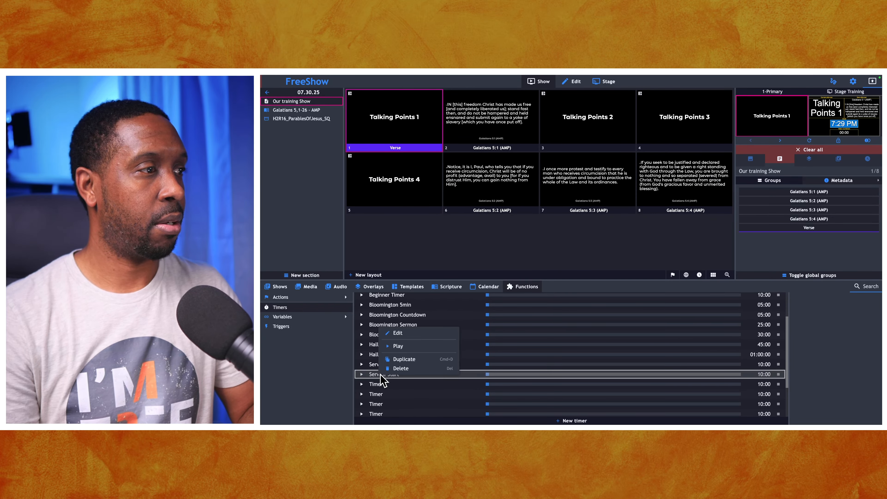
left_click(404, 335)
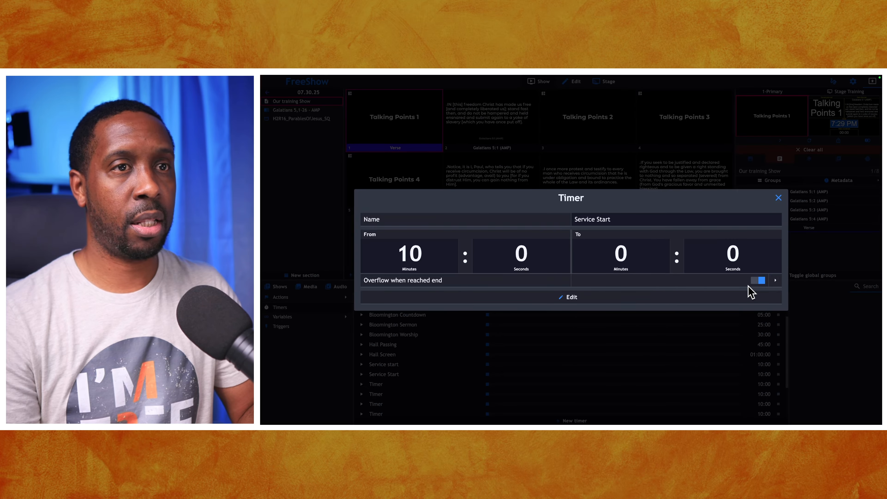
left_click(775, 281)
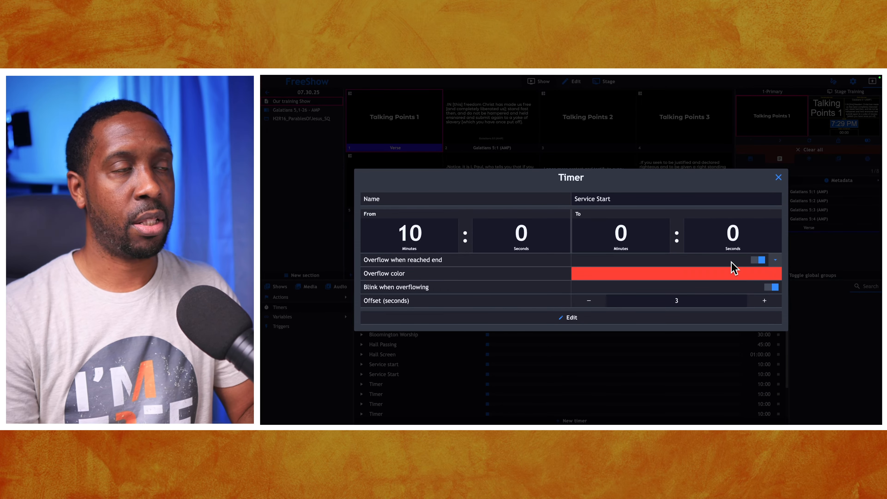
left_click(633, 199)
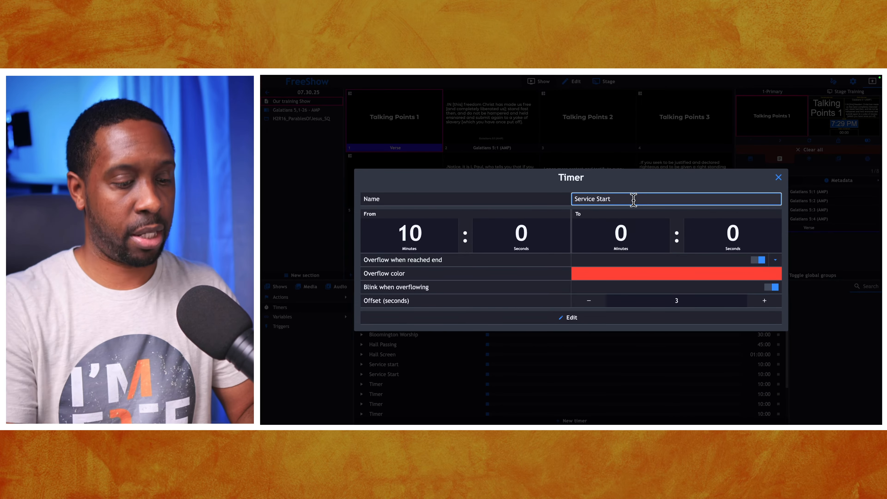
type("Training")
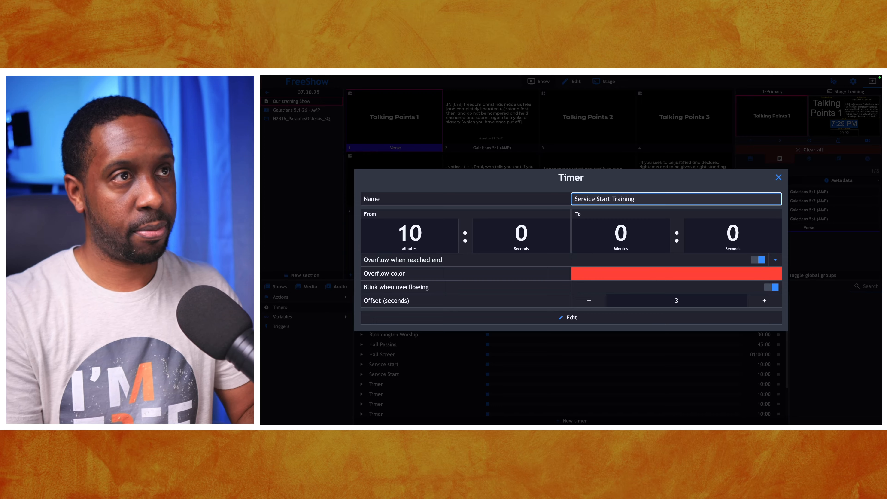
left_click(778, 178)
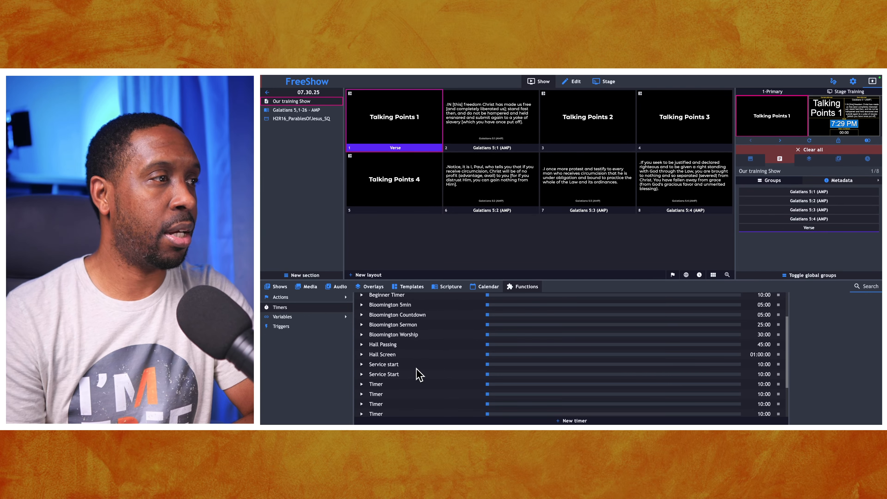
scroll(419, 391, "down", 3)
scroll(419, 391, "up", 5)
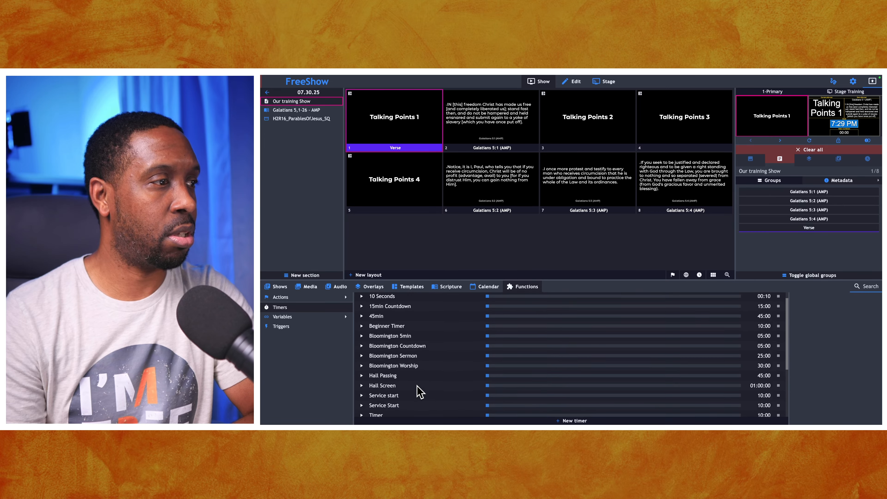
scroll(419, 390, "down", 1)
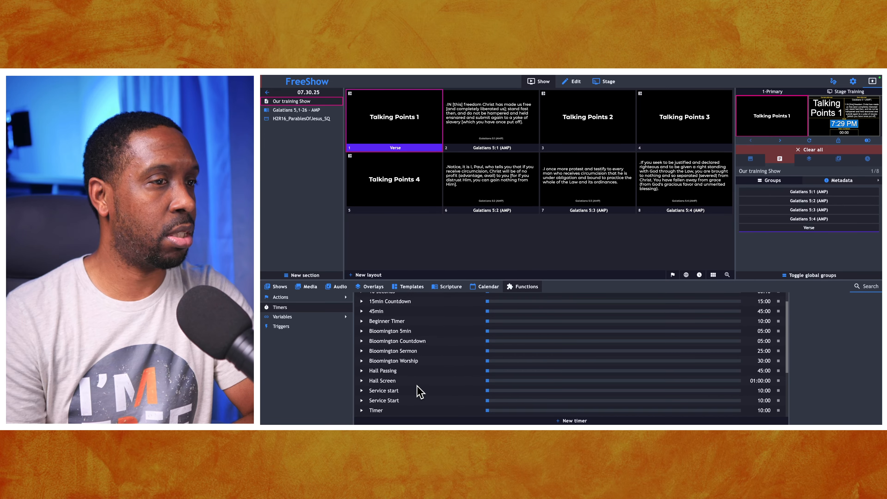
Rename the Service Start timer that has overflow enabled to Service Start Training and save the edit
right_click(392, 400)
left_click(422, 362)
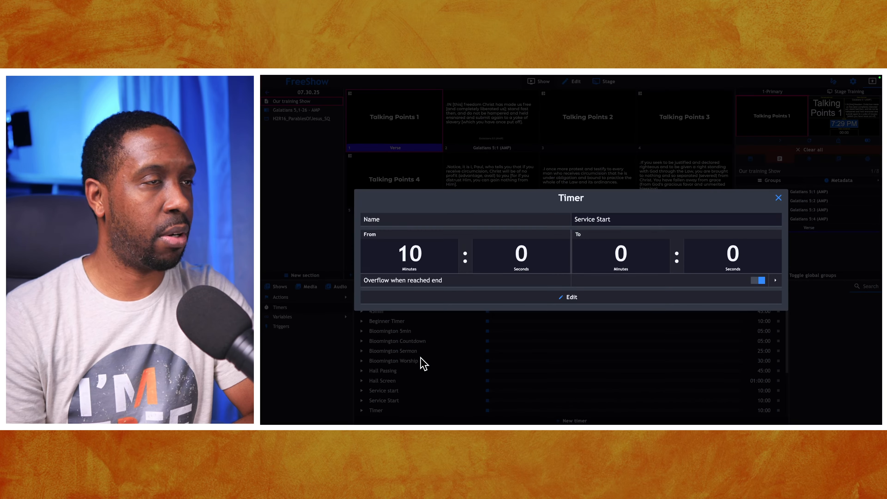
left_click(626, 220)
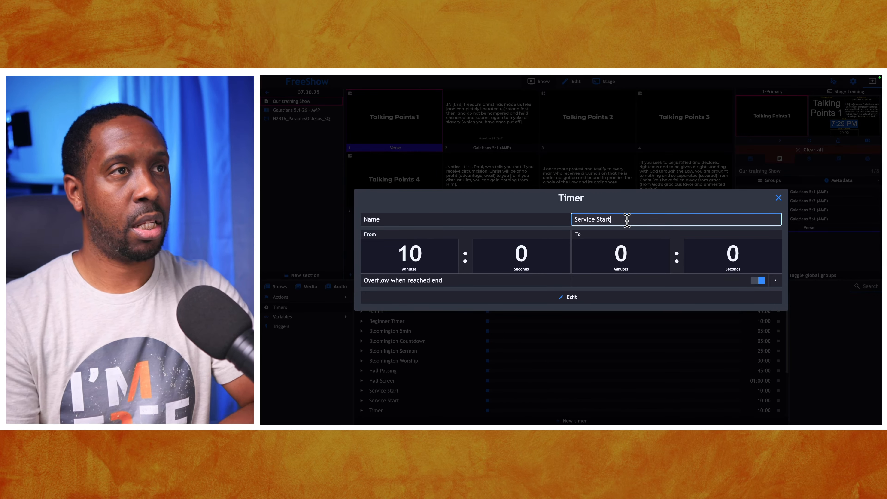
type("Training")
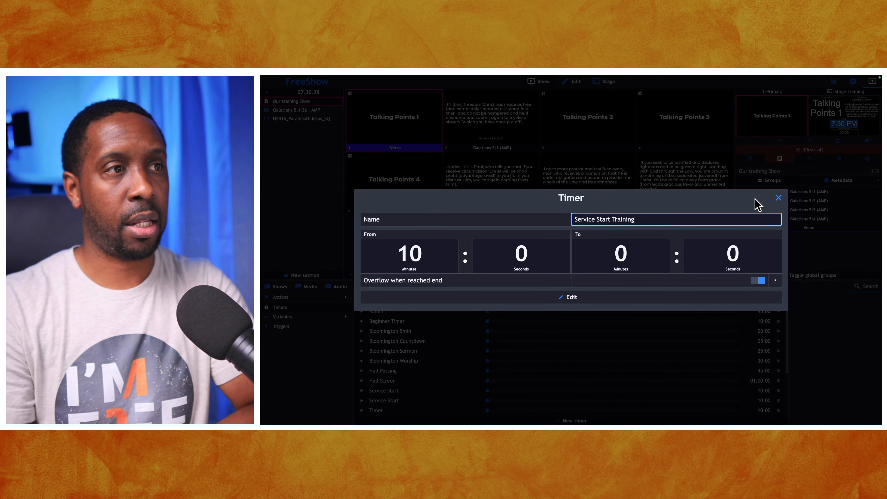
left_click(569, 302)
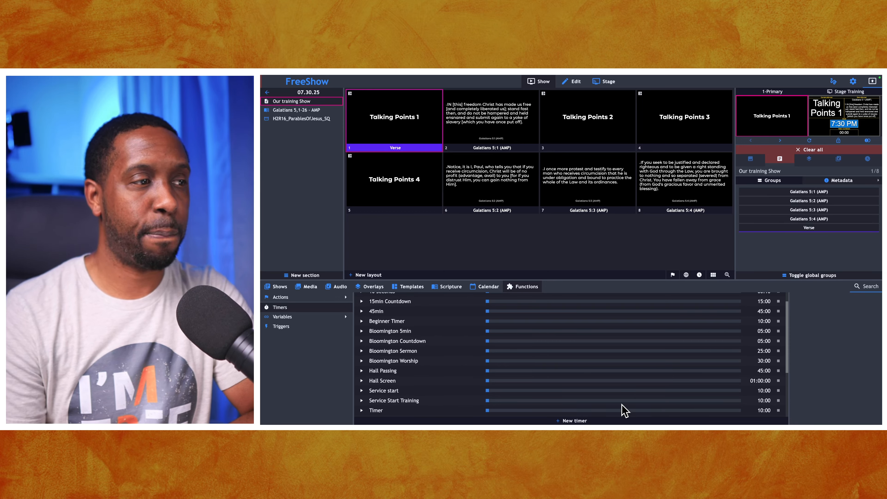
Switch to the planning form in Preview, check the required stage timers and service segment lengths, and return to FreeShow
key("ctrl+Left")
key("ctrl+Left")
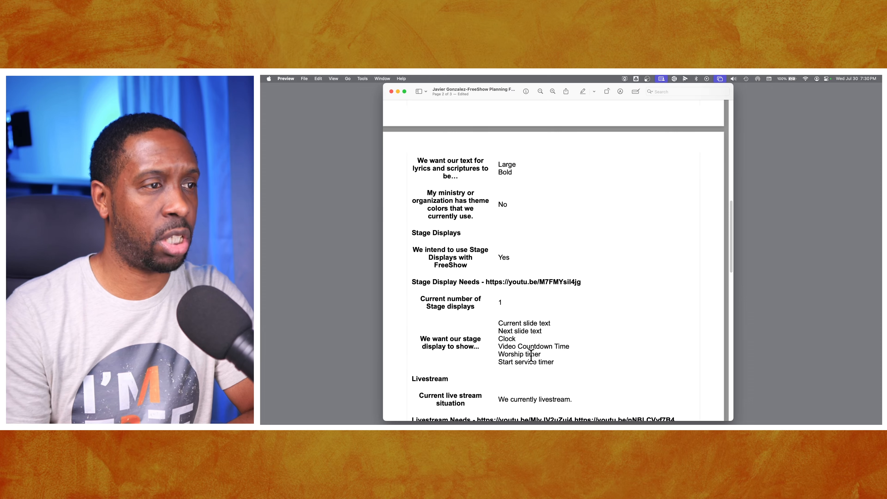
scroll(531, 356, "down", 10)
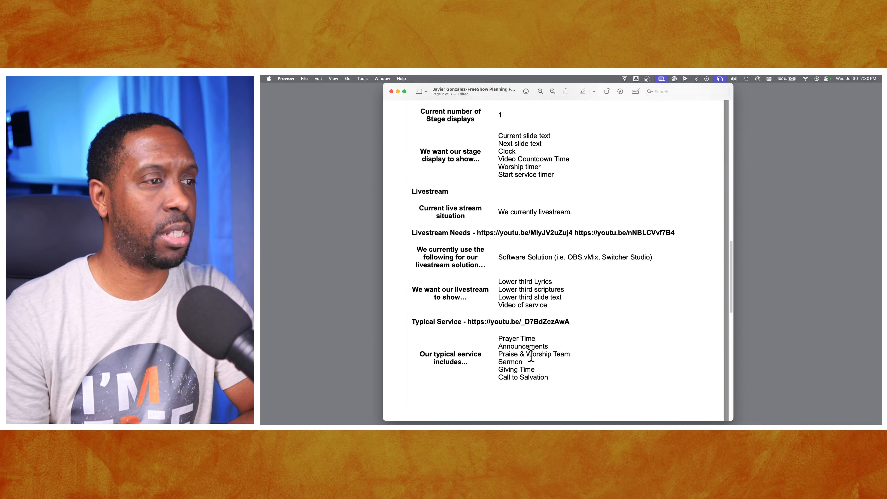
scroll(531, 356, "down", 5)
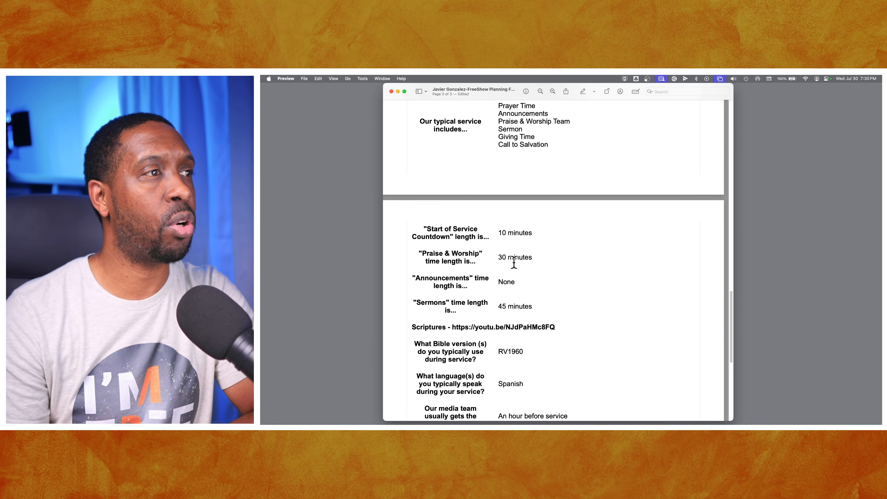
key("ctrl+Right")
key("ctrl+Right")
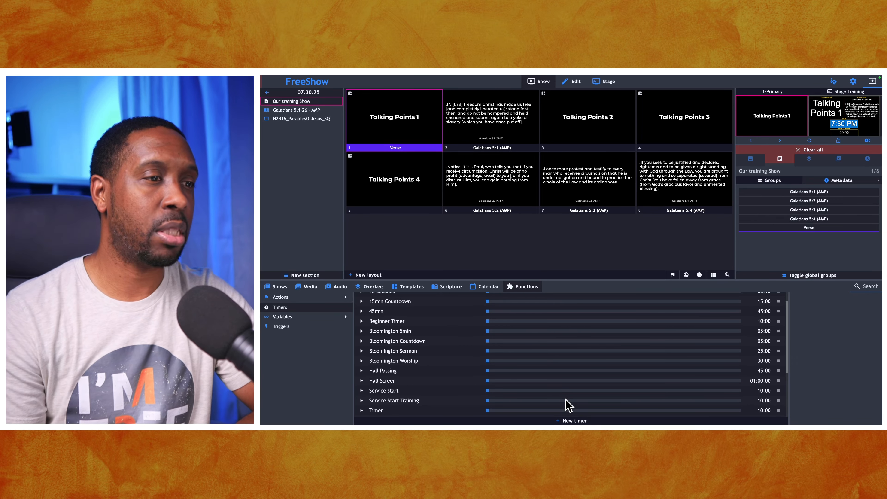
Create a start-to-end timer named Worship Training counting from 30 minutes, with overflow enabled when the end is reached
left_click(565, 421)
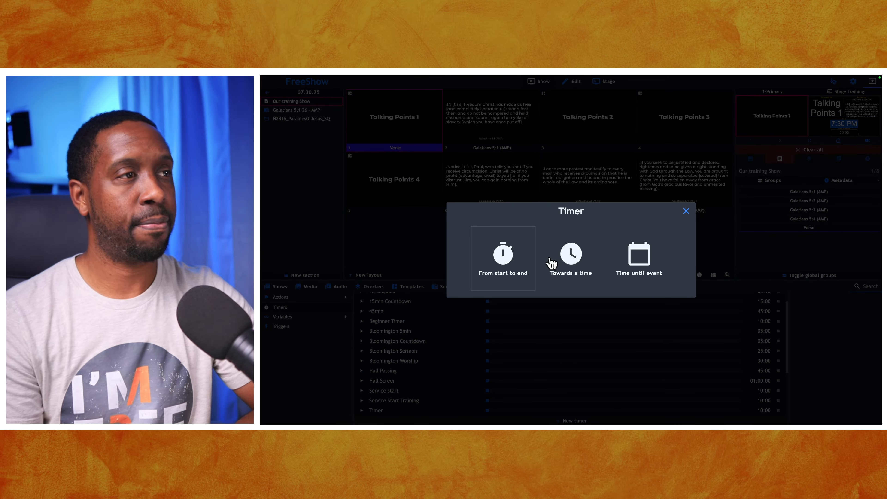
left_click(500, 253)
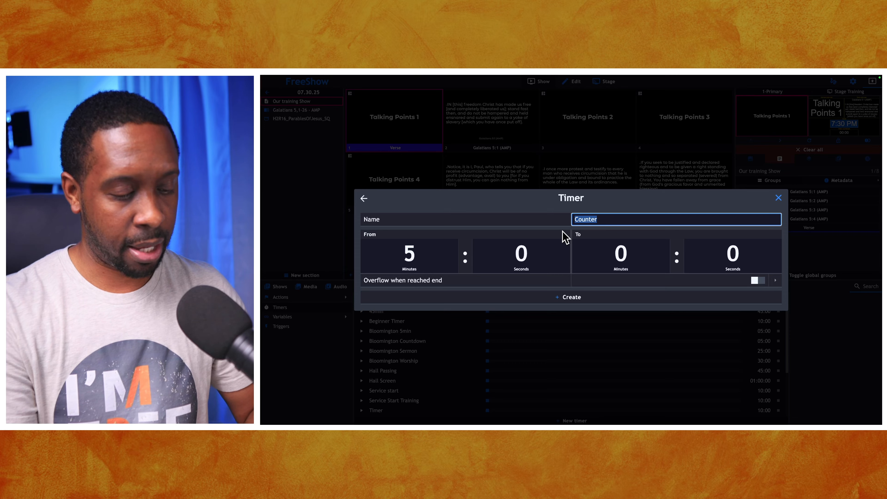
type("Worship trai ning")
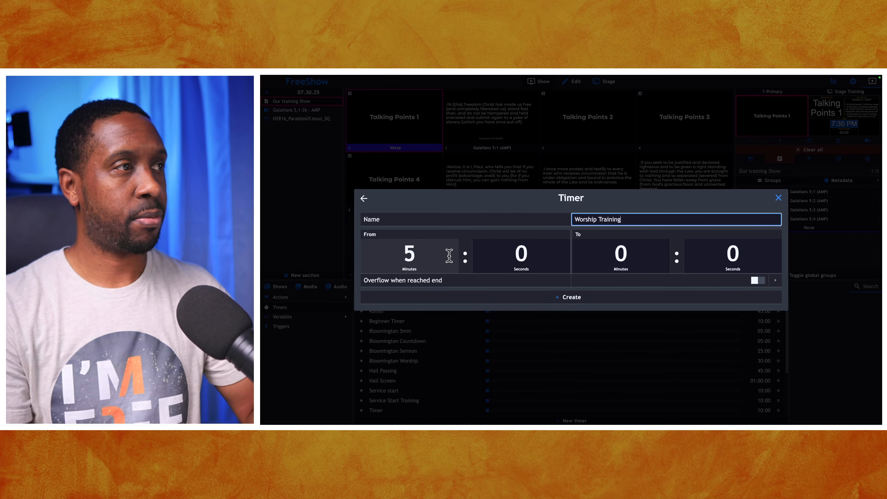
left_click(425, 256)
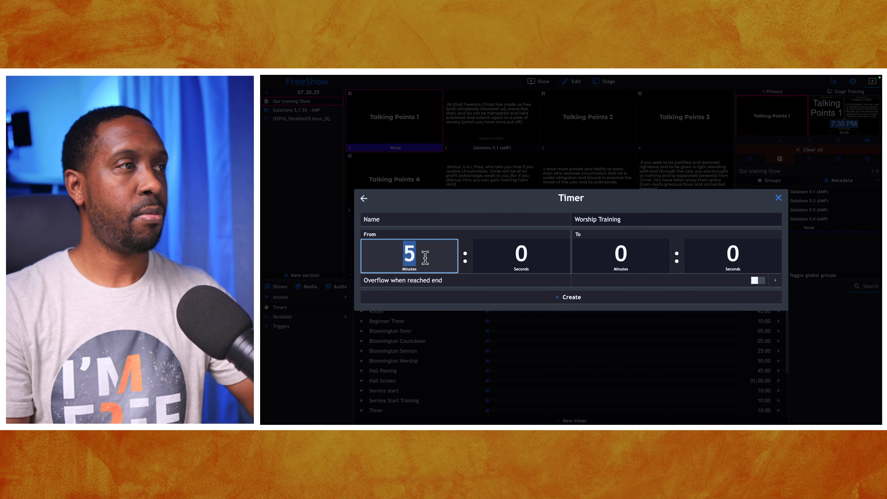
type("30")
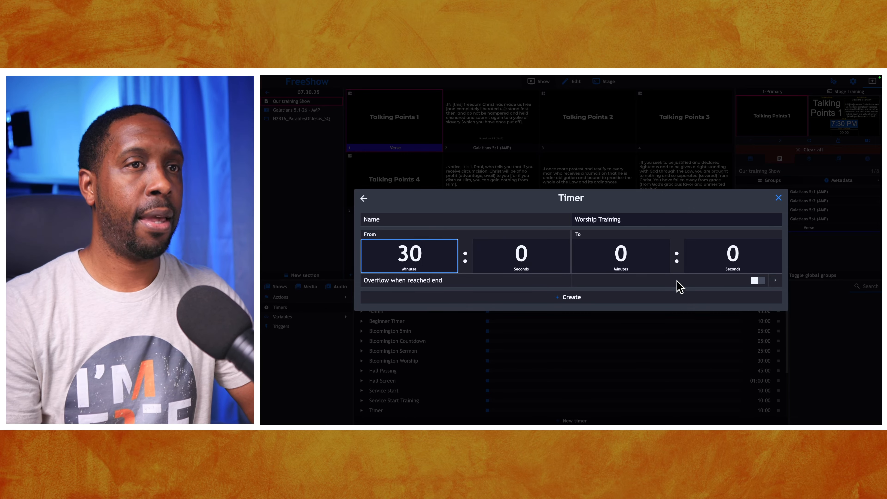
left_click(755, 280)
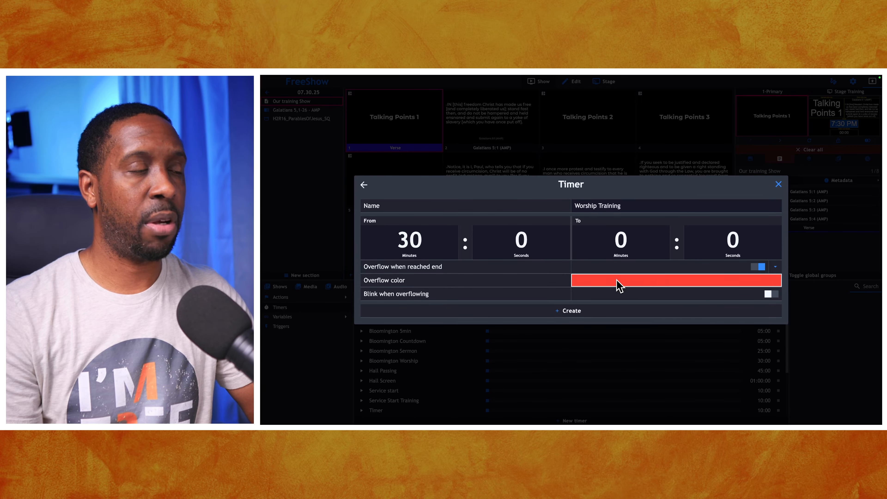
left_click(570, 314)
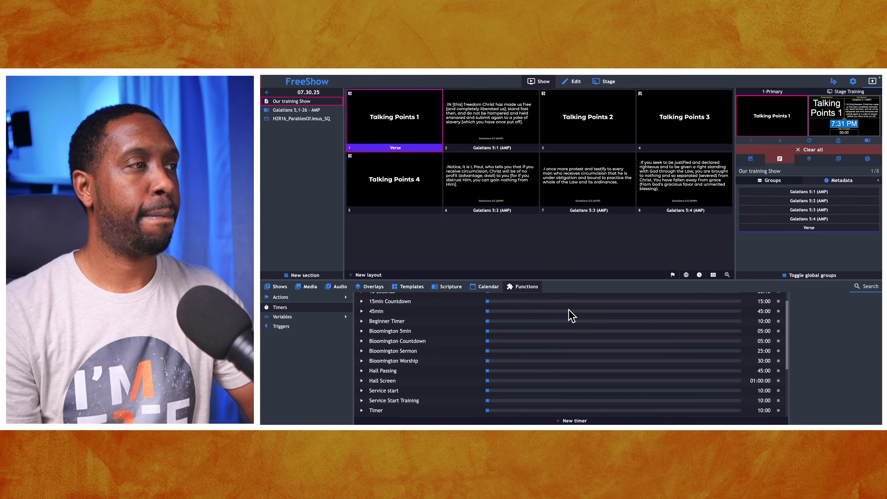
scroll(475, 342, "down", 5)
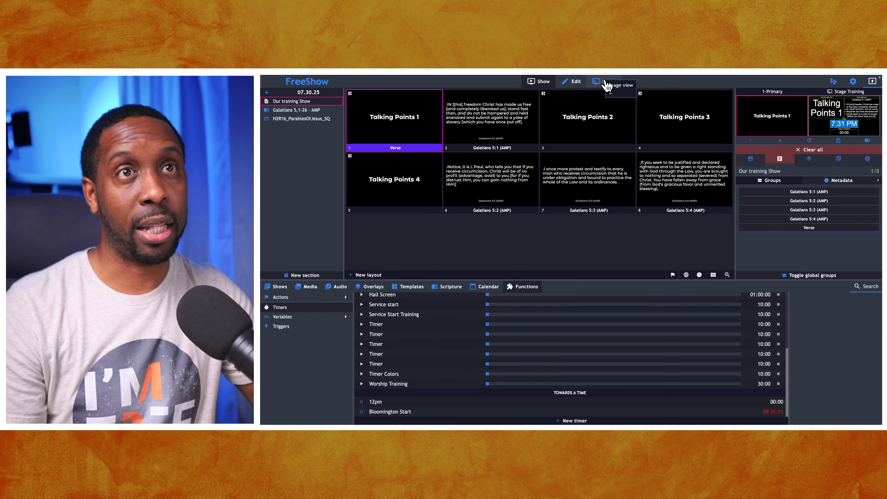
Open the stage view for editing the stage layout
left_click(607, 84)
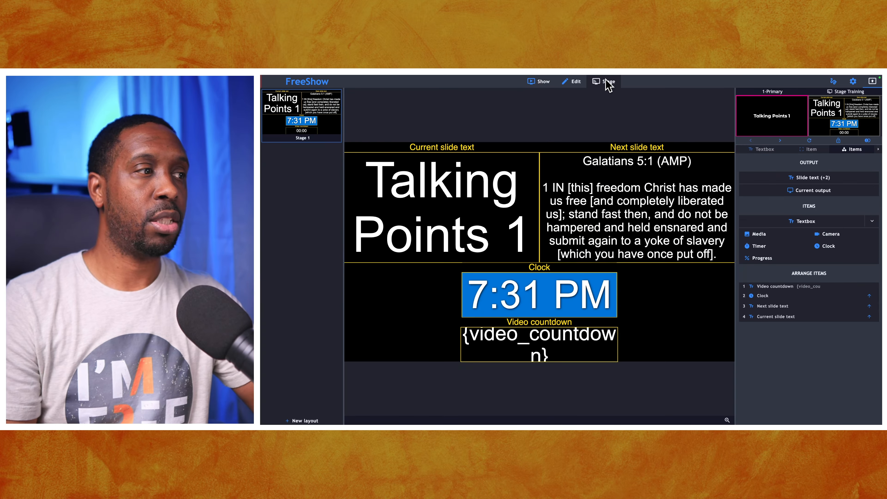